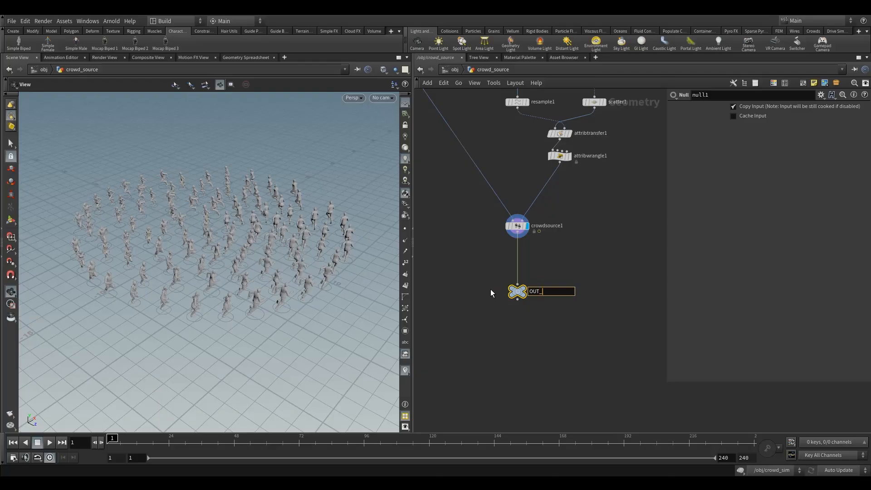
Rename the null node at the end of the crowd_source network to OUT_source.
{"action": "type", "text": "source"}
{"action": "key", "text": "Return"}
Give the OUT_source null a dark blue node colour from the colour palette.
{"action": "key", "text": "c"}
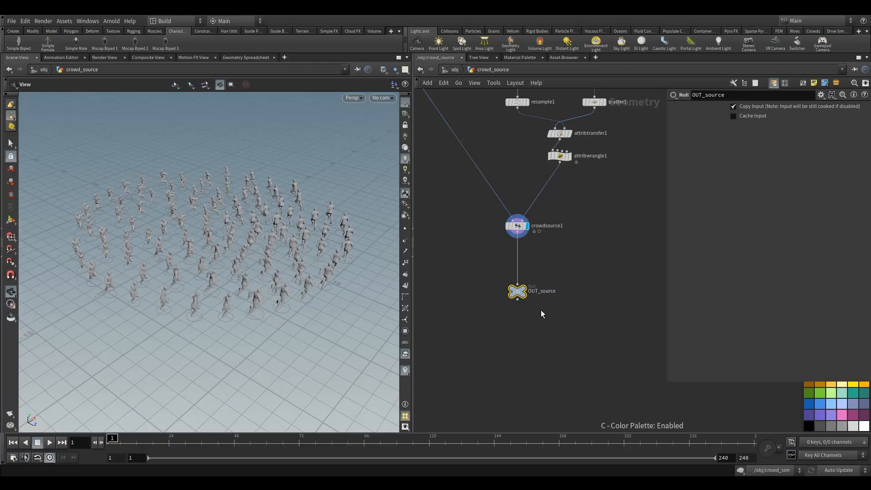
{"action": "left_click", "coordinate": [809, 414]}
{"action": "key", "text": "c"}
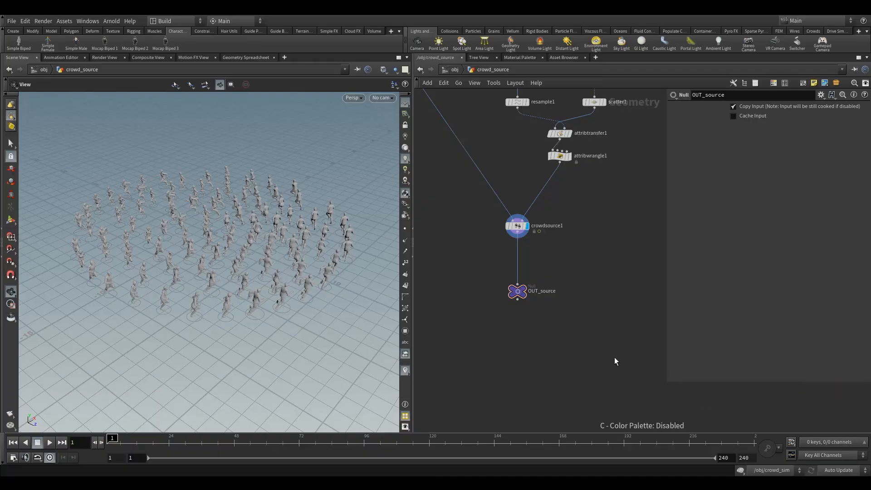
Return to the object level and create a new Geometry node named crowd_sim1 below crowd_source.
{"action": "left_click", "coordinate": [455, 69]}
{"action": "left_click_drag", "start_coordinate": [566, 224], "coordinate": [597, 252]}
{"action": "middle_click_drag", "start_coordinate": [597, 252], "coordinate": [564, 244]}
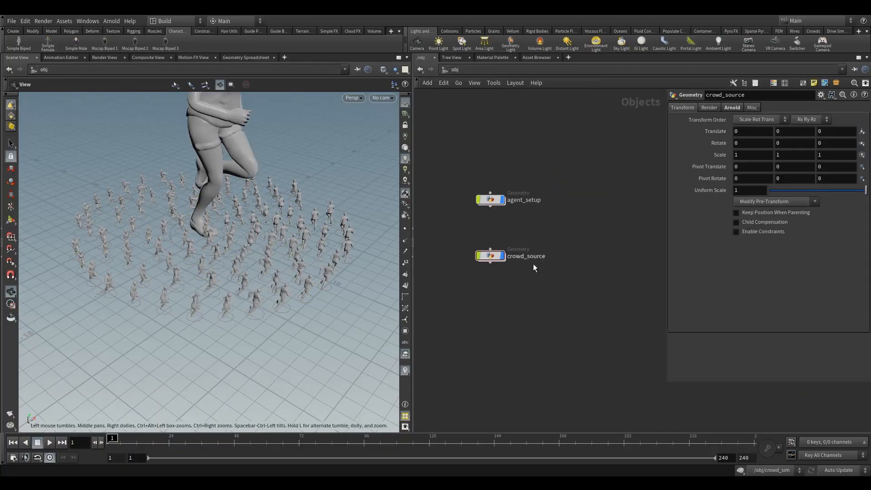
{"action": "key", "text": "Tab"}
{"action": "left_click", "coordinate": [540, 282]}
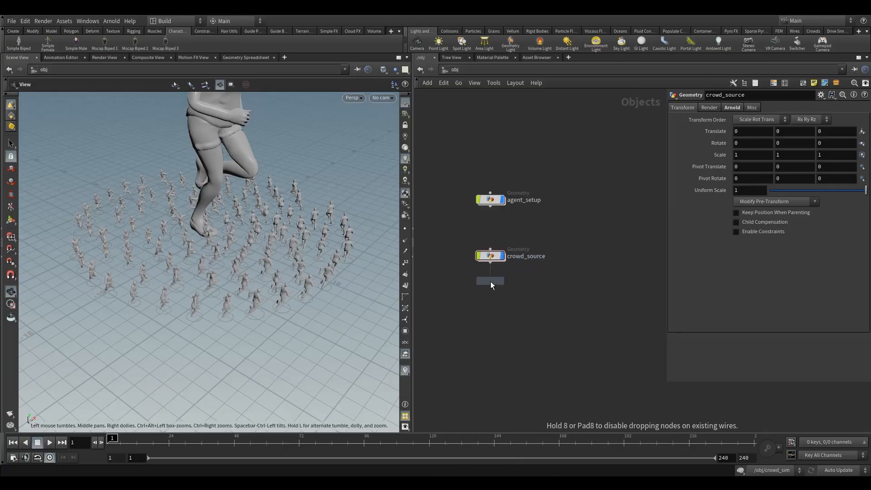
{"action": "left_click", "coordinate": [491, 307]}
{"action": "type", "text": "cr"}
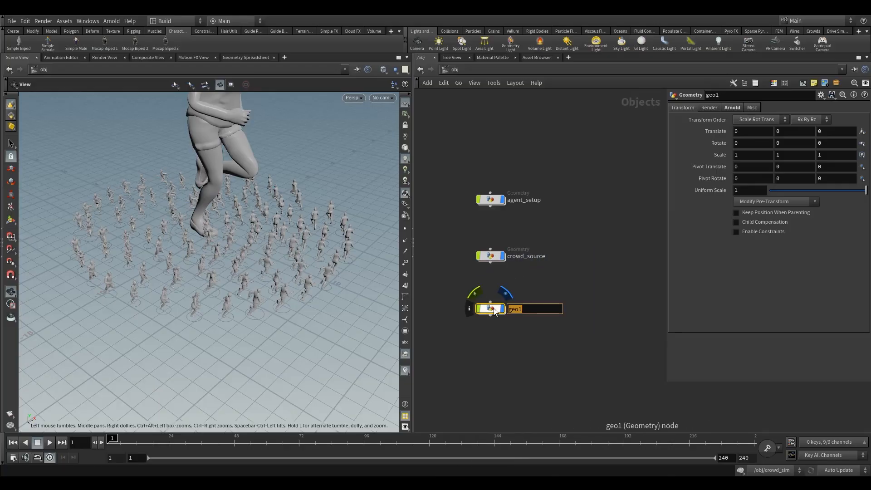
{"action": "type", "text": "owd_sim"}
{"action": "key", "text": "Return"}
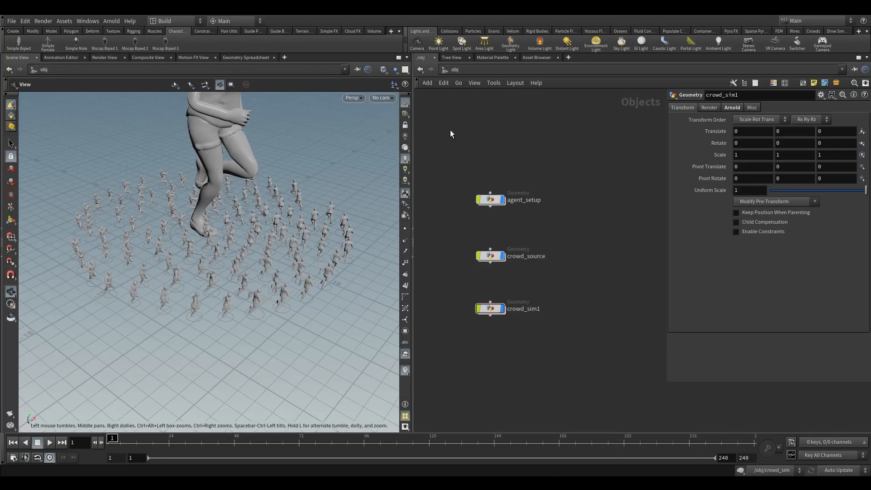
Enter the crowd_sim1 node and add an Object Merge node inside it.
{"action": "left_click_drag", "start_coordinate": [442, 146], "coordinate": [517, 249]}
{"action": "left_click_drag", "start_coordinate": [456, 160], "coordinate": [513, 271]}
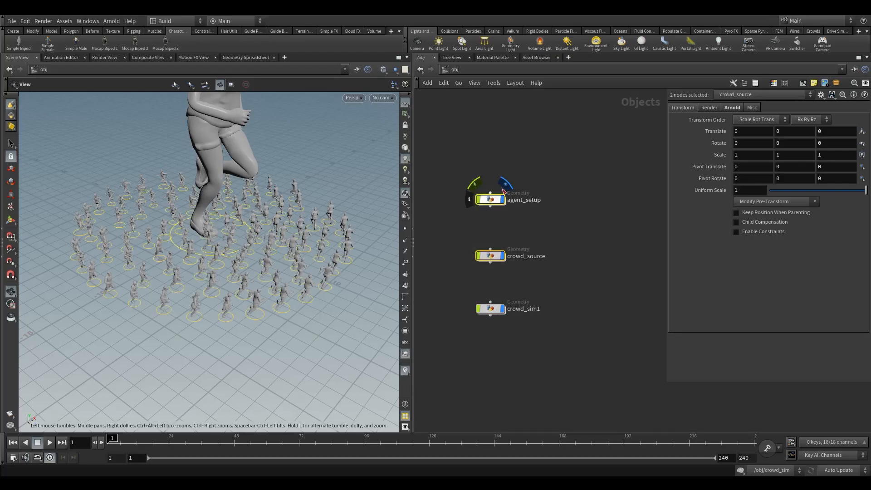
{"action": "left_click", "coordinate": [504, 186]}
{"action": "left_click_drag", "start_coordinate": [604, 209], "coordinate": [610, 238]}
{"action": "double_click", "coordinate": [490, 308]}
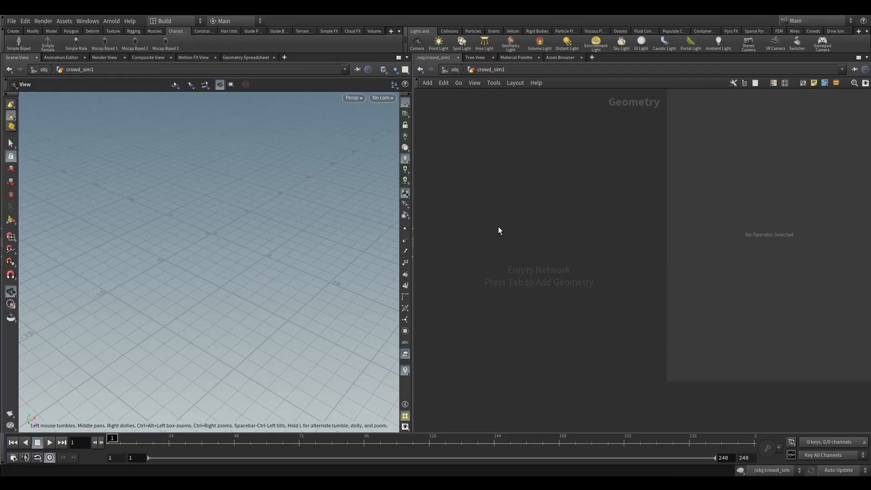
{"action": "key", "text": "Tab"}
{"action": "type", "text": "object"}
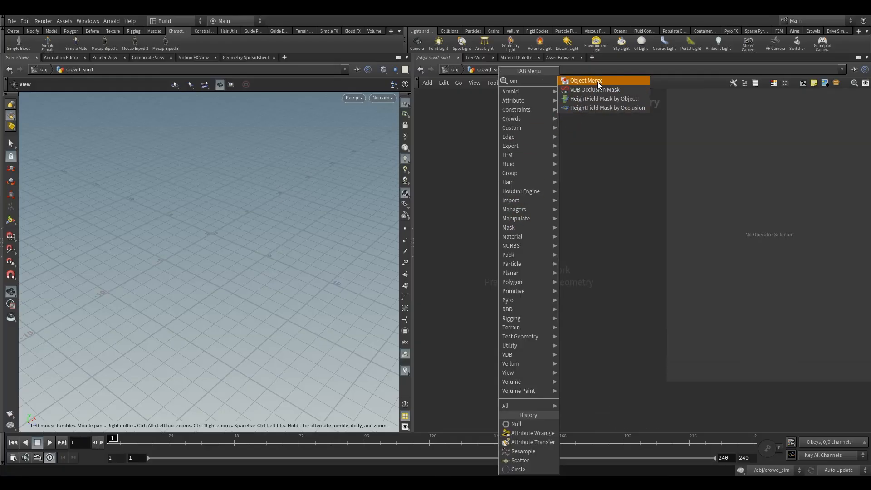
{"action": "left_click", "coordinate": [597, 80]}
{"action": "left_click", "coordinate": [531, 202]}
Set the Object Merge's Object 1 path to /obj/crowd_source/OUT_source using the operator chooser.
{"action": "left_click", "coordinate": [862, 131]}
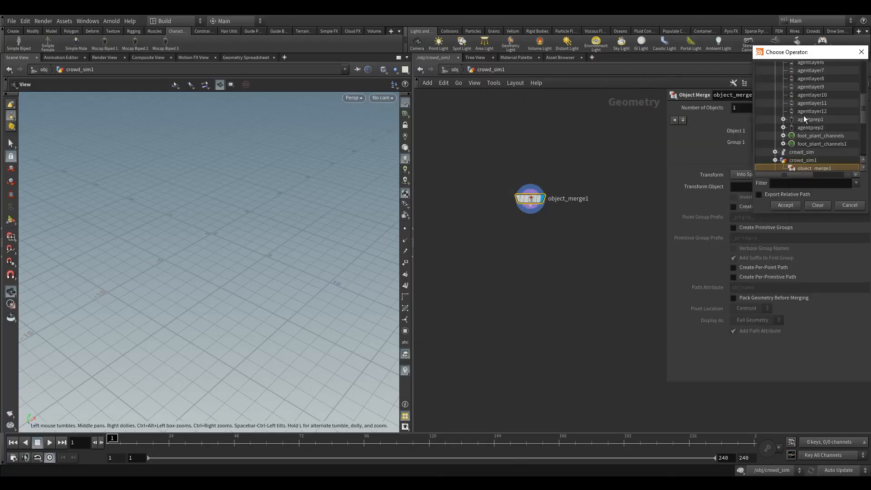
{"action": "scroll", "coordinate": [812, 147], "scroll_direction": "up", "scroll_amount": 5}
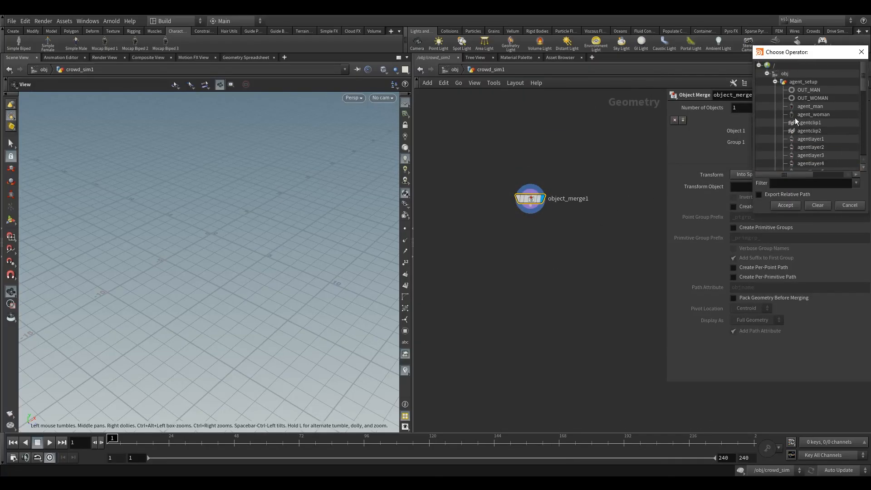
{"action": "left_click", "coordinate": [775, 82]}
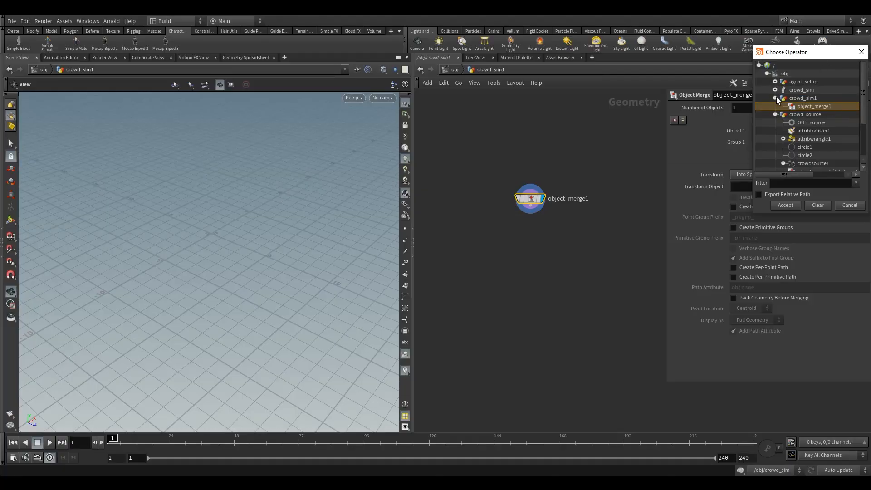
{"action": "left_click", "coordinate": [775, 98]}
{"action": "left_click", "coordinate": [809, 114]}
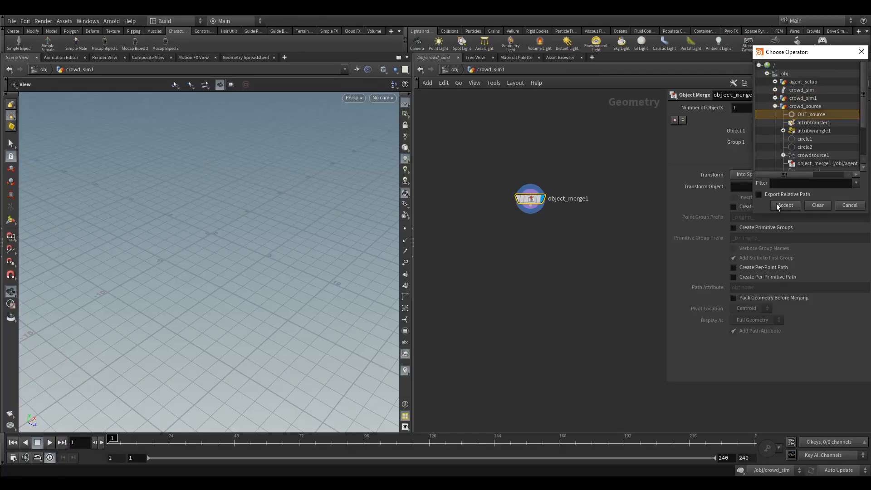
{"action": "left_click", "coordinate": [779, 206]}
Add a DOP Network connected below the Object Merge and dive inside it.
{"action": "key", "text": "Tab"}
{"action": "type", "text": "dop"}
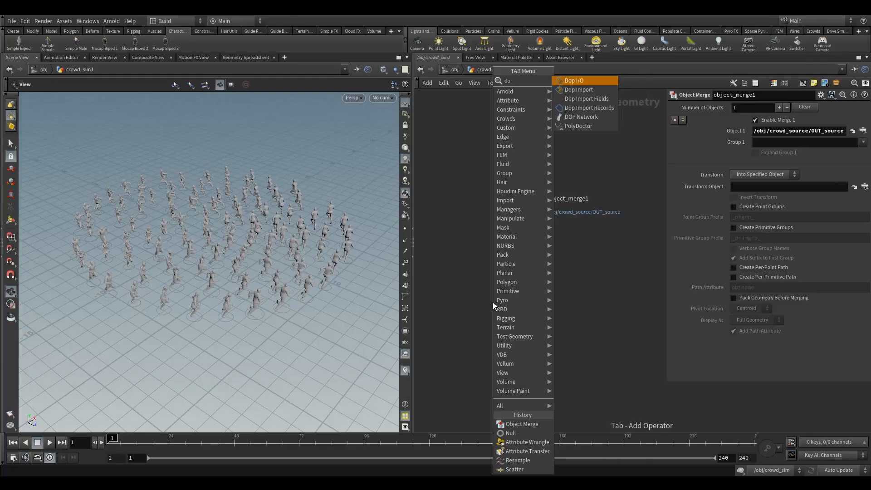
{"action": "left_click", "coordinate": [581, 116]}
{"action": "left_click", "coordinate": [530, 262]}
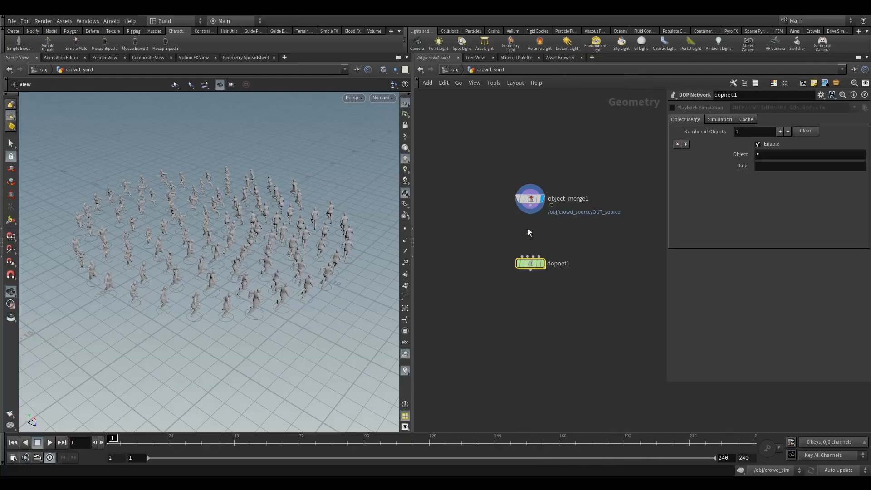
{"action": "double_click", "coordinate": [530, 263]}
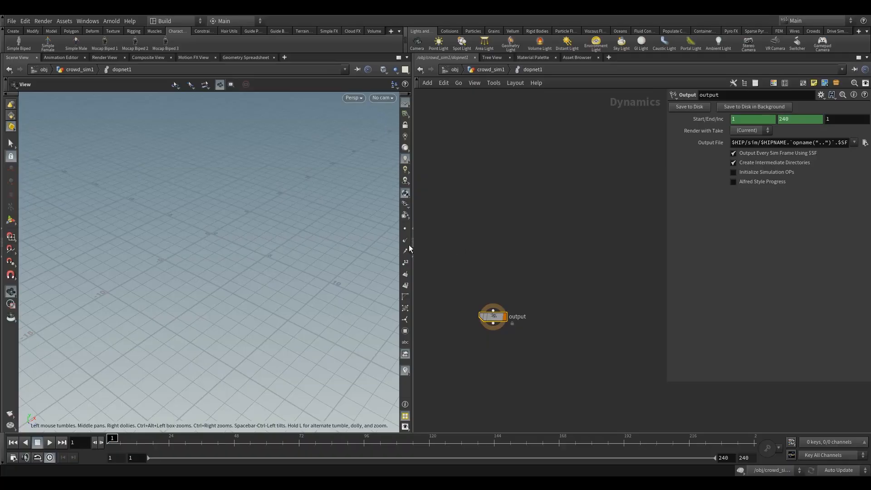
Resize the panes to widen the network editor and shorten the parameter area.
{"action": "left_click_drag", "start_coordinate": [410, 244], "coordinate": [362, 244]}
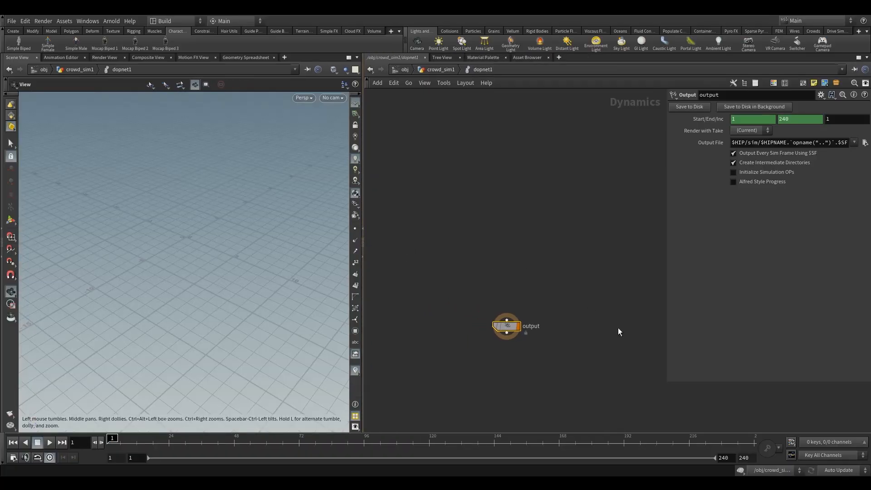
{"action": "left_click_drag", "start_coordinate": [690, 381], "coordinate": [680, 244]}
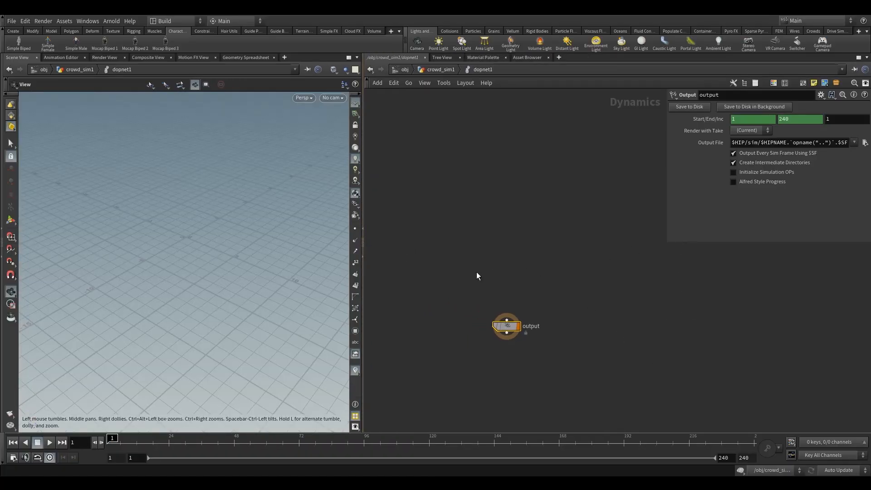
Add a Crowd Solver node above the output node, wired into it.
{"action": "key", "text": "Tab"}
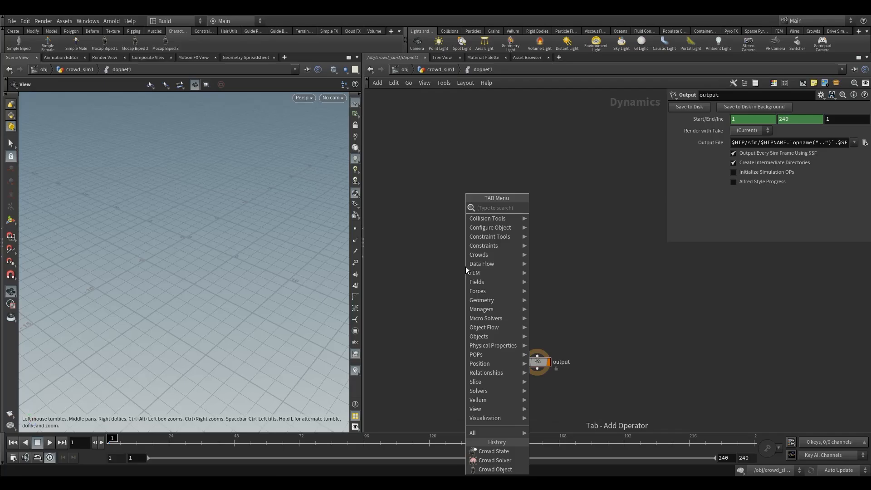
{"action": "type", "text": "crow"}
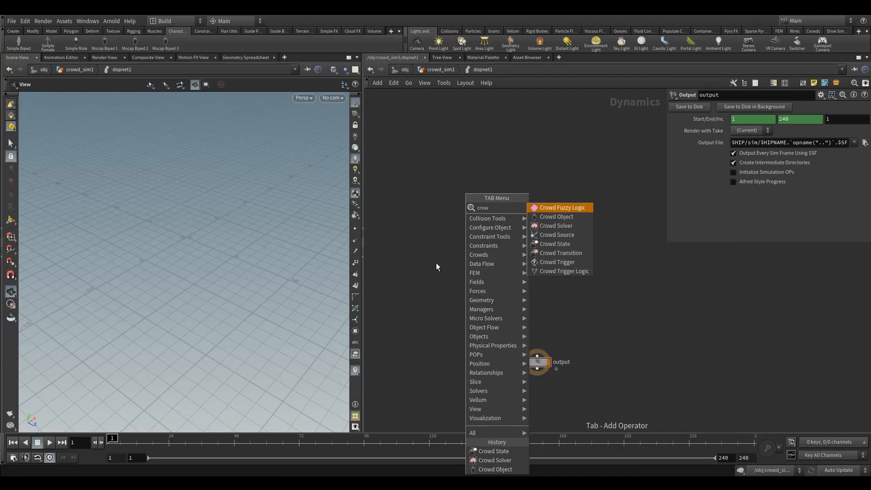
{"action": "left_click", "coordinate": [560, 225]}
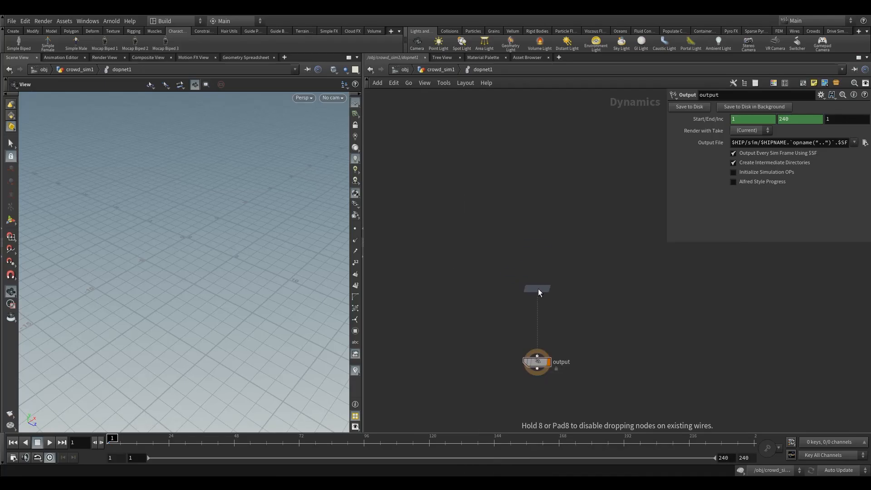
{"action": "left_click", "coordinate": [538, 289]}
{"action": "mouse_move", "coordinate": [537, 295]}
{"action": "left_mouse_down"}
{"action": "mouse_move", "coordinate": [538, 355]}
{"action": "mouse_move", "coordinate": [537, 310]}
{"action": "left_mouse_up"}
Add a Crowd Object node and connect it into the Crowd Solver's first input.
{"action": "key", "text": "Tab"}
{"action": "type", "text": "cro"}
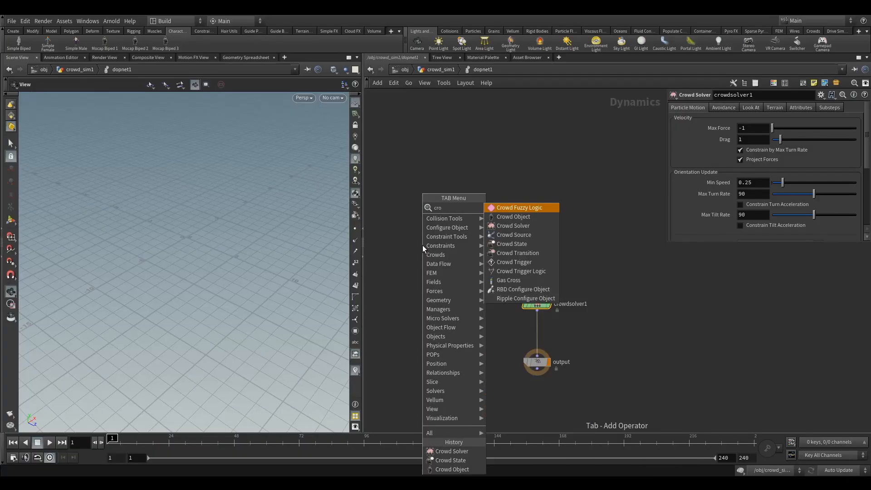
{"action": "type", "text": "wd"}
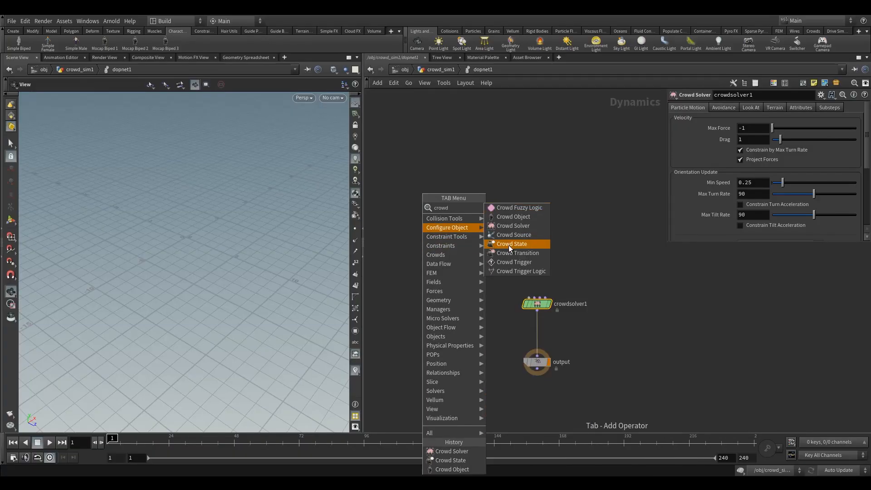
{"action": "left_click", "coordinate": [513, 217]}
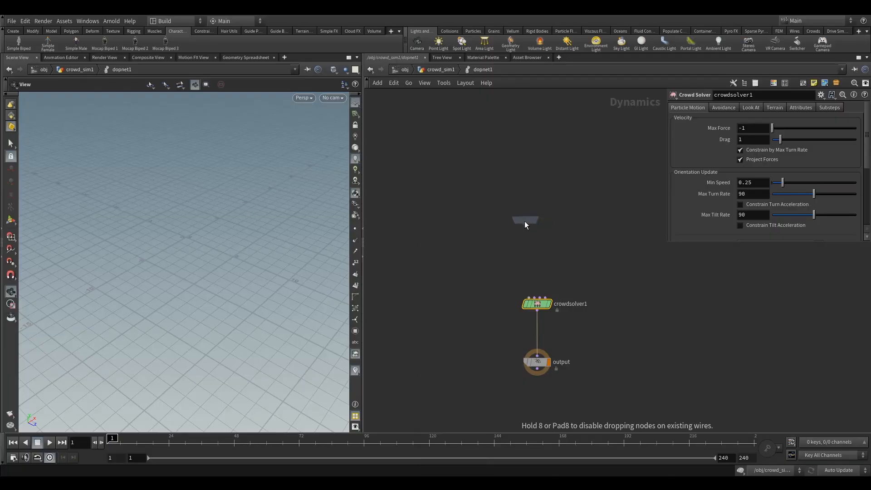
{"action": "left_click", "coordinate": [483, 246]}
{"action": "left_click_drag", "start_coordinate": [484, 253], "coordinate": [527, 295]}
{"action": "left_click_drag", "start_coordinate": [487, 247], "coordinate": [455, 246]}
{"action": "left_click_drag", "start_coordinate": [412, 196], "coordinate": [474, 263]}
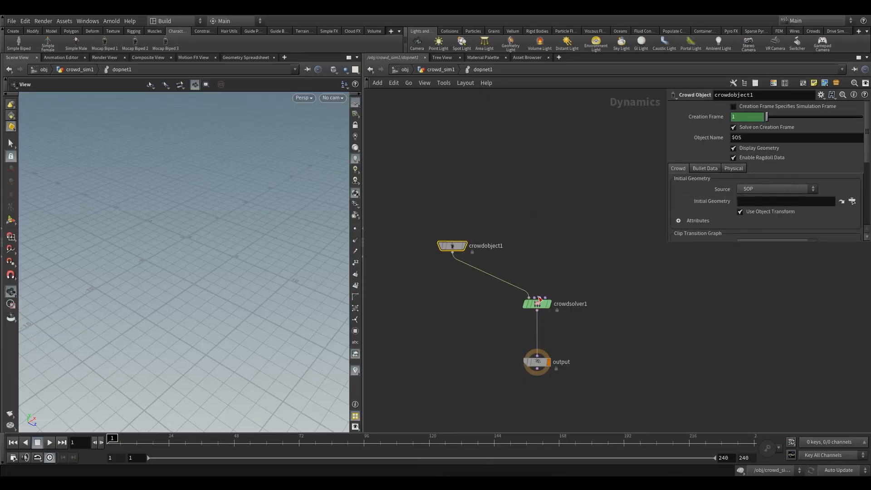
Set the Crowd Object's initial geometry source to First Context Geometry.
{"action": "left_click_drag", "start_coordinate": [535, 298], "coordinate": [535, 247]}
{"action": "left_click", "coordinate": [769, 188]}
{"action": "left_click", "coordinate": [765, 200]}
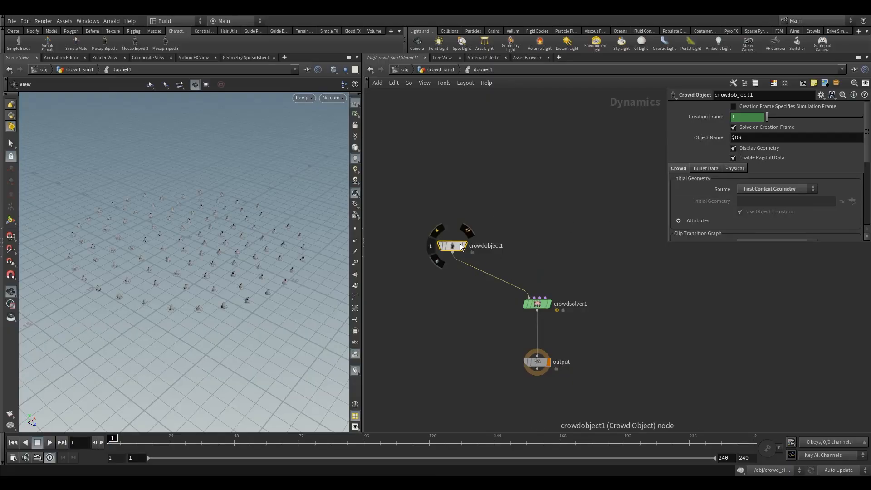
Orbit and zoom the viewport to examine the agents created by the crowd object.
{"action": "left_click_drag", "start_coordinate": [451, 246], "coordinate": [442, 248]}
{"action": "left_click_drag", "start_coordinate": [245, 286], "coordinate": [178, 267]}
{"action": "scroll", "coordinate": [179, 266], "scroll_direction": "down", "scroll_amount": 10}
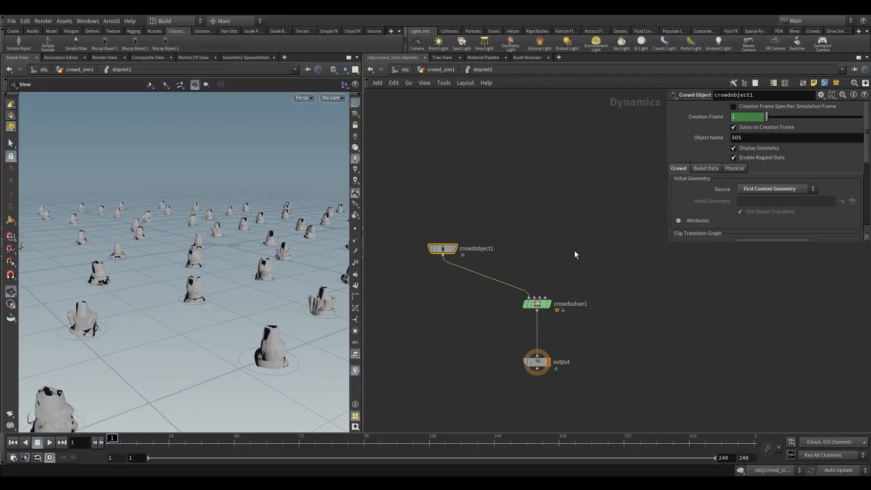
{"action": "left_click", "coordinate": [530, 305]}
{"action": "left_click_drag", "start_coordinate": [421, 213], "coordinate": [449, 246], "text": "shift"}
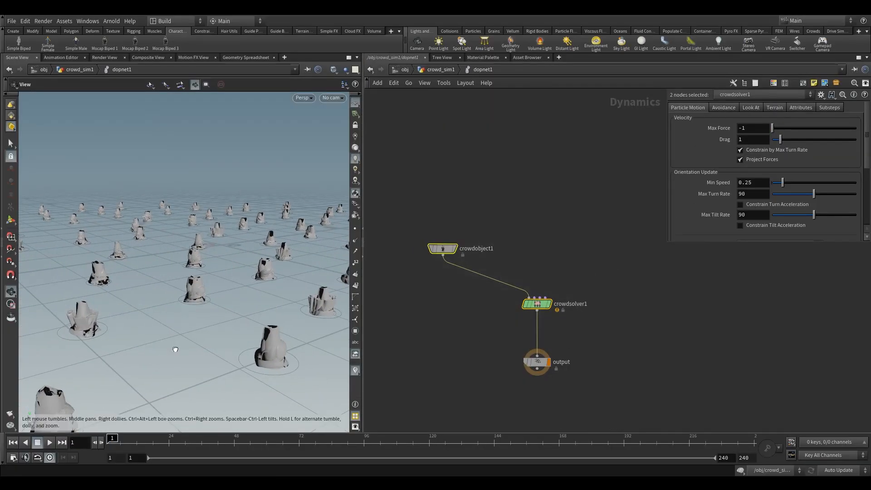
{"action": "scroll", "coordinate": [175, 349], "scroll_direction": "down", "scroll_amount": 10}
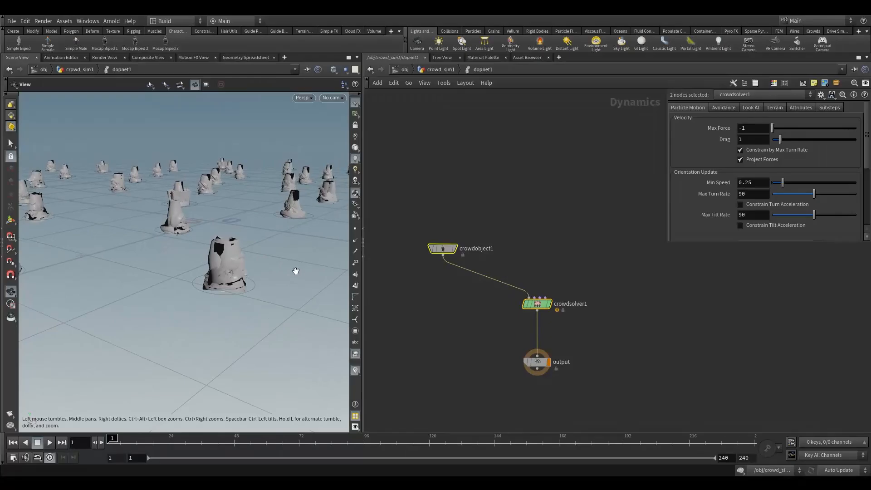
{"action": "left_click_drag", "start_coordinate": [296, 270], "coordinate": [234, 275]}
{"action": "scroll", "coordinate": [276, 229], "scroll_direction": "up", "scroll_amount": 3}
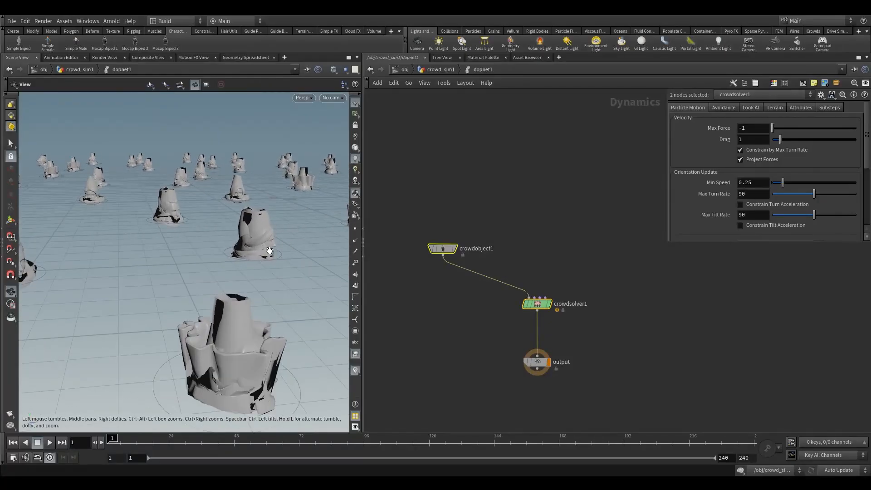
{"action": "left_click_drag", "start_coordinate": [269, 251], "coordinate": [237, 282]}
{"action": "left_click_drag", "start_coordinate": [541, 305], "coordinate": [541, 310]}
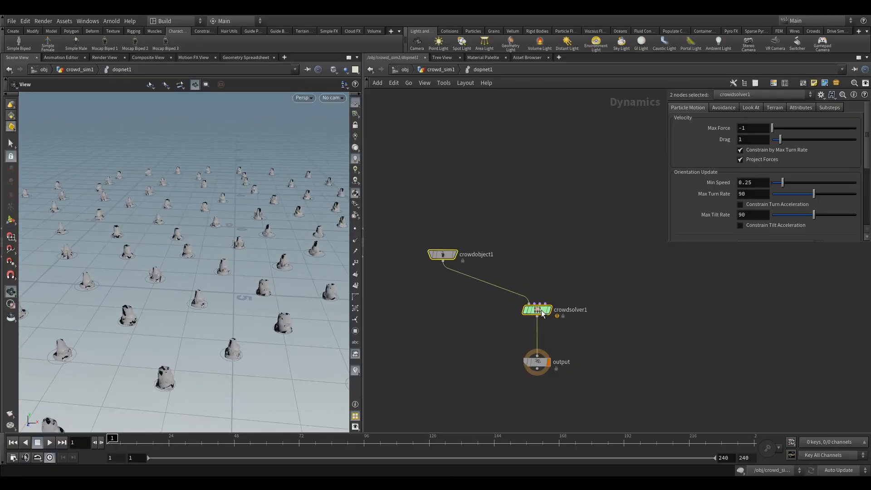
{"action": "left_click_drag", "start_coordinate": [417, 202], "coordinate": [469, 290]}
{"action": "left_click_drag", "start_coordinate": [235, 282], "coordinate": [223, 266]}
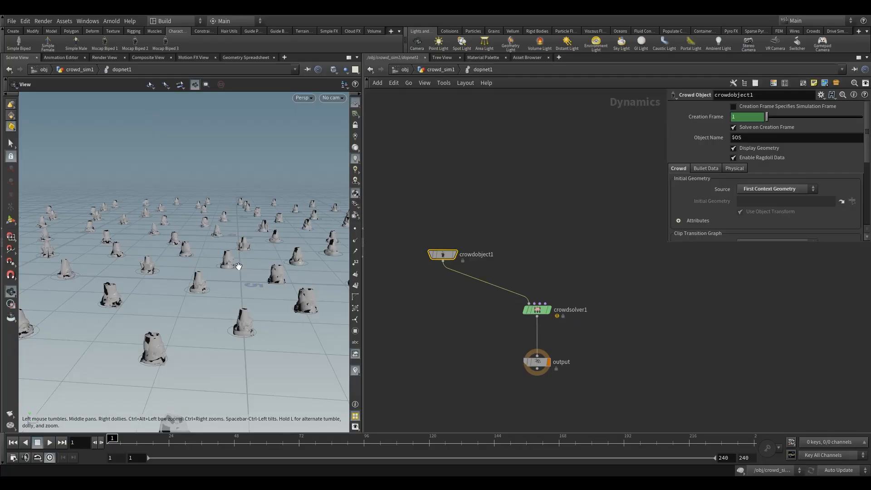
Add a Crowd State node above the Crowd Solver.
{"action": "key", "text": "Tab"}
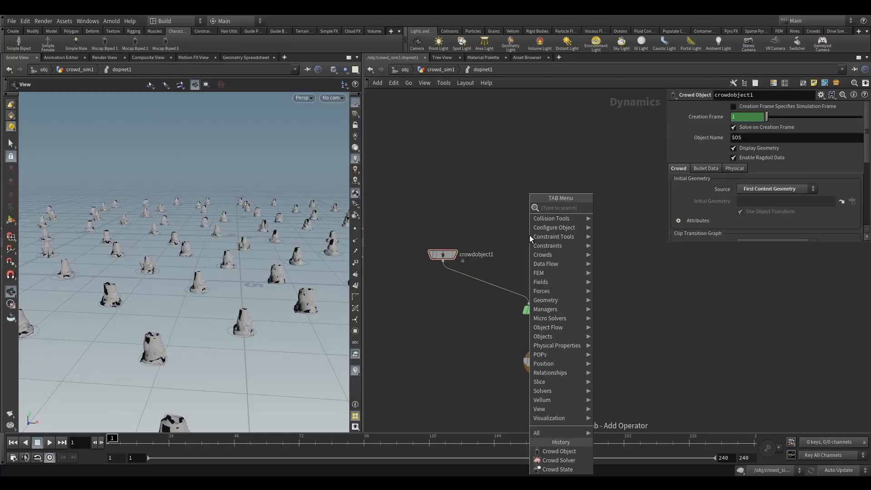
{"action": "type", "text": "crow"}
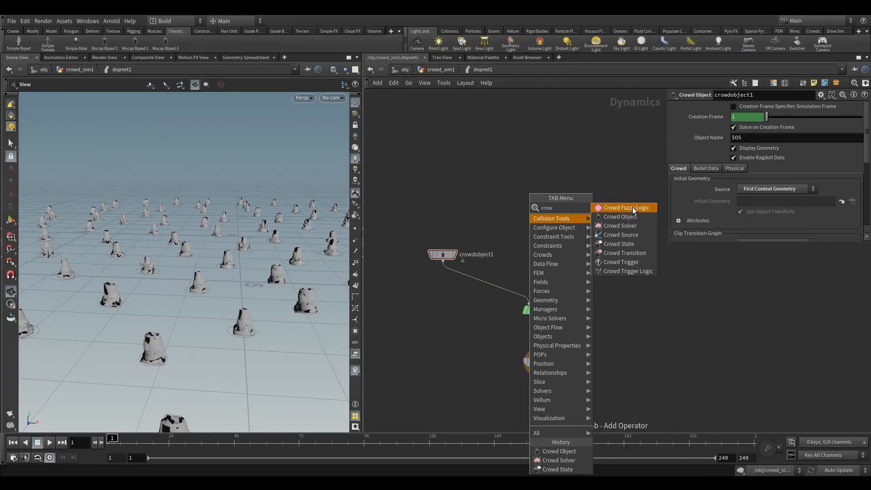
{"action": "left_click", "coordinate": [632, 244]}
{"action": "left_click", "coordinate": [537, 216]}
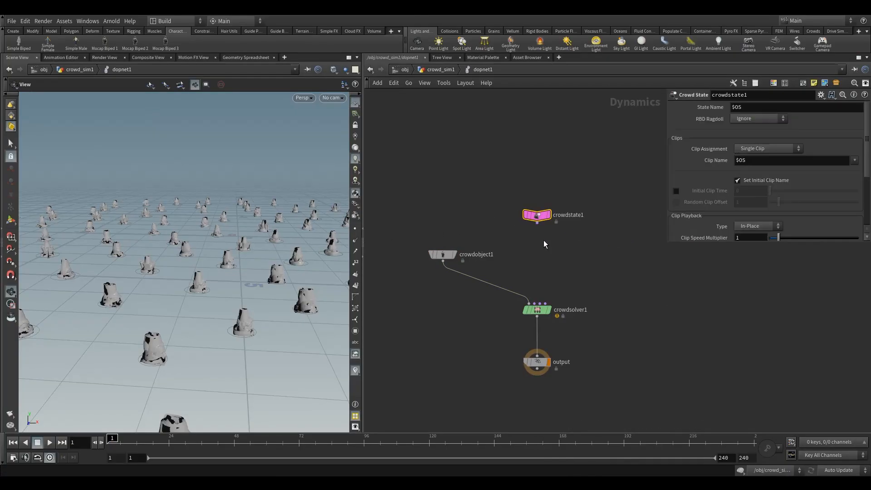
Connect the Crowd State node's output into the Crowd Solver.
{"action": "left_click_drag", "start_coordinate": [537, 223], "coordinate": [557, 274]}
{"action": "left_click_drag", "start_coordinate": [537, 222], "coordinate": [539, 303]}
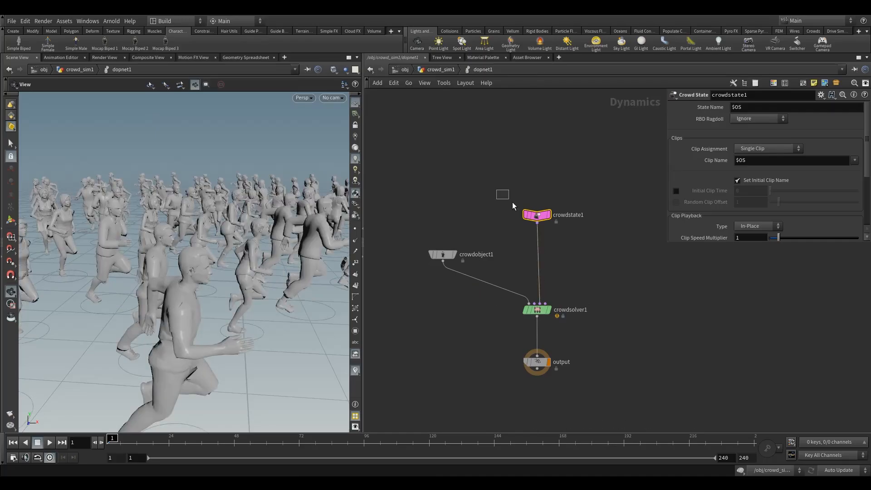
{"action": "left_click_drag", "start_coordinate": [254, 227], "coordinate": [200, 272]}
Inspect the crowd source node's initial state setting, then return into the DOP network.
{"action": "double_click", "coordinate": [578, 214]}
{"action": "left_click", "coordinate": [438, 70]}
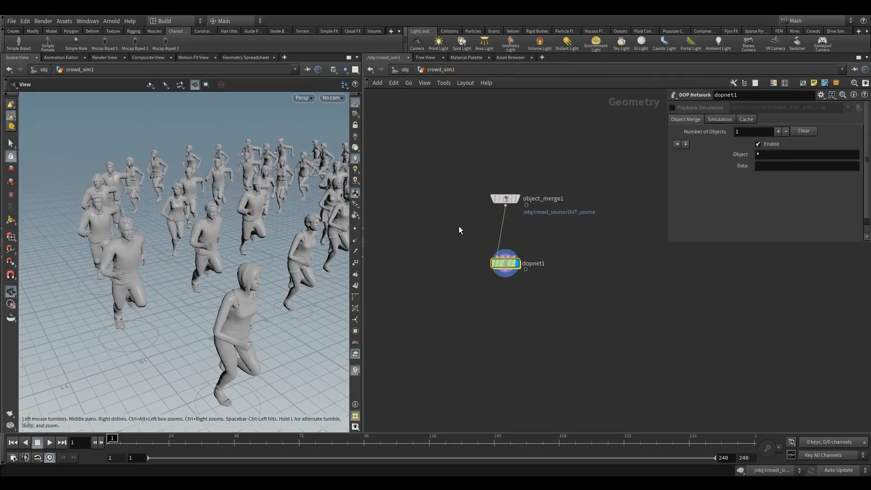
{"action": "left_click", "coordinate": [404, 69]}
{"action": "double_click", "coordinate": [467, 256]}
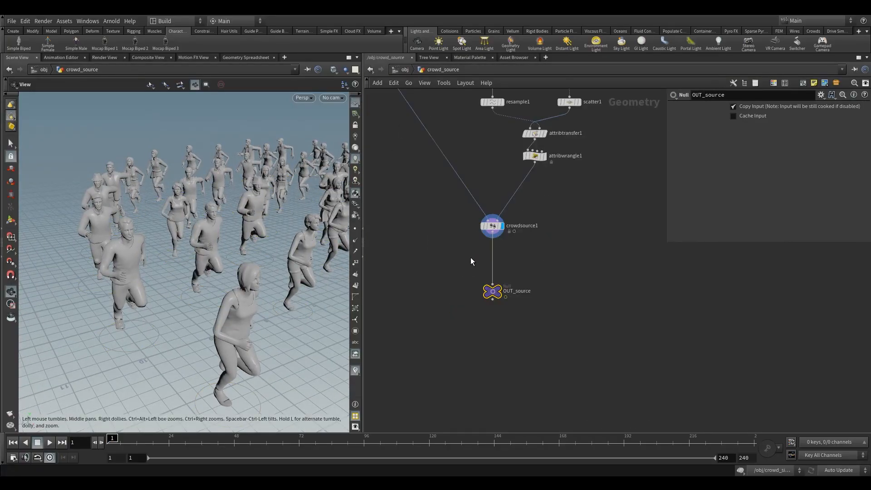
{"action": "left_click", "coordinate": [503, 285]}
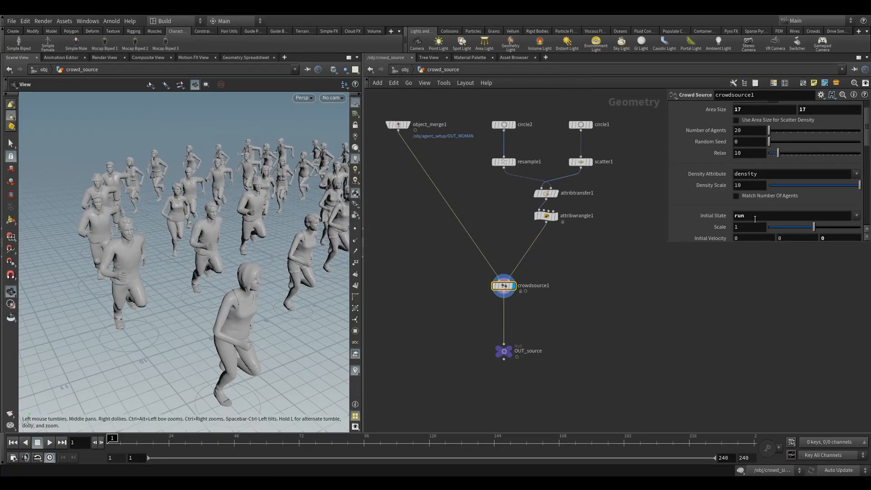
{"action": "key", "text": "Return"}
{"action": "left_click", "coordinate": [404, 70]}
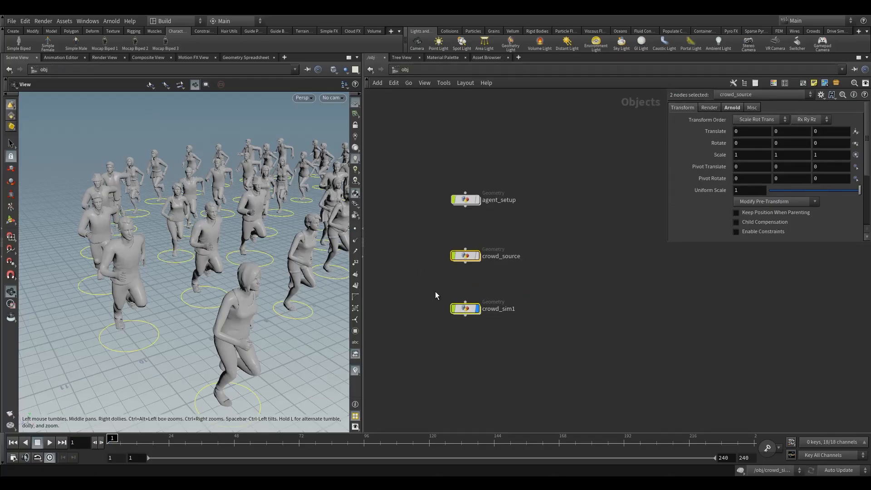
{"action": "left_click", "coordinate": [465, 309]}
{"action": "double_click", "coordinate": [465, 311]}
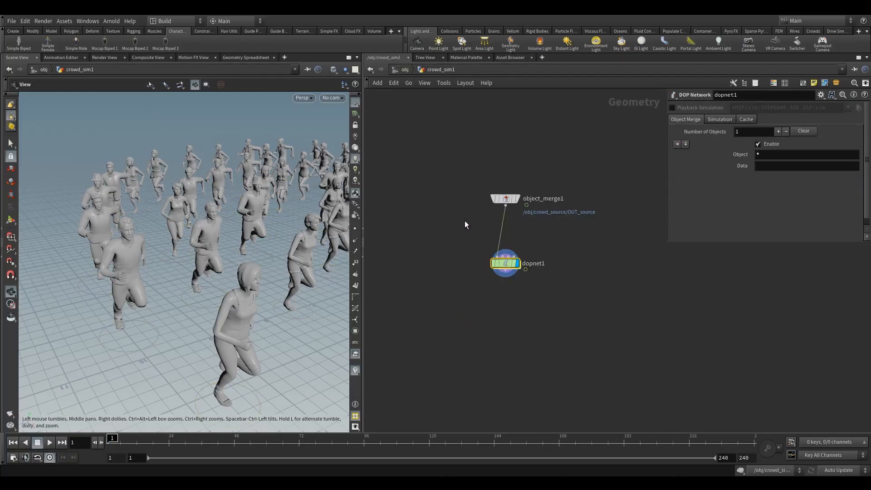
{"action": "double_click", "coordinate": [501, 265]}
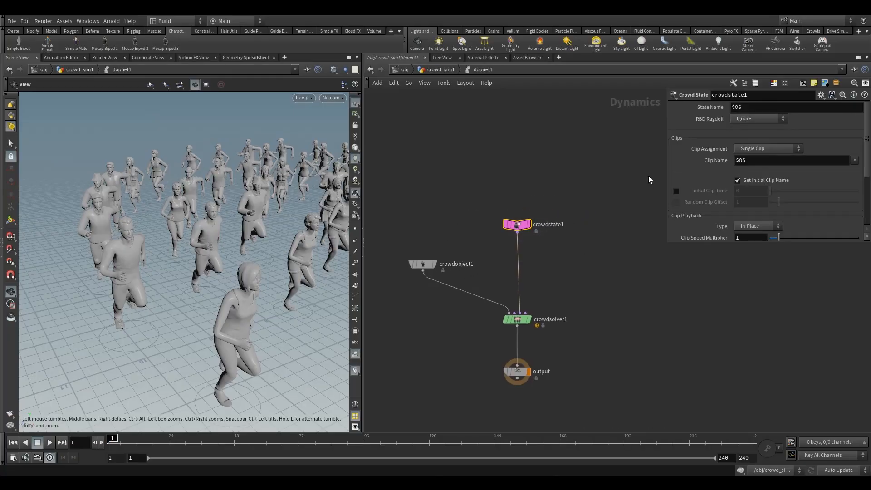
Rename the Crowd State node to run.
{"action": "double_click", "coordinate": [548, 224]}
{"action": "type", "text": "ru"}
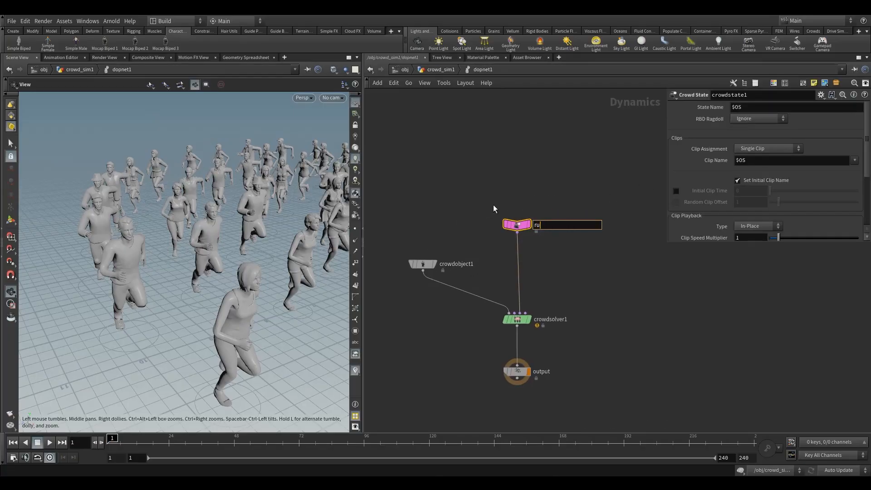
{"action": "type", "text": "n"}
{"action": "key", "text": "Return"}
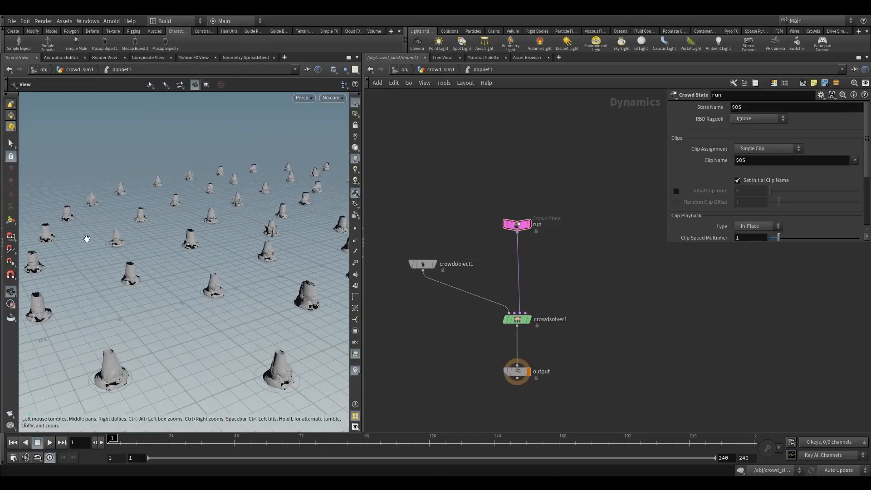
Set the Crowd State's clip name to run_01.
{"action": "left_click", "coordinate": [778, 161]}
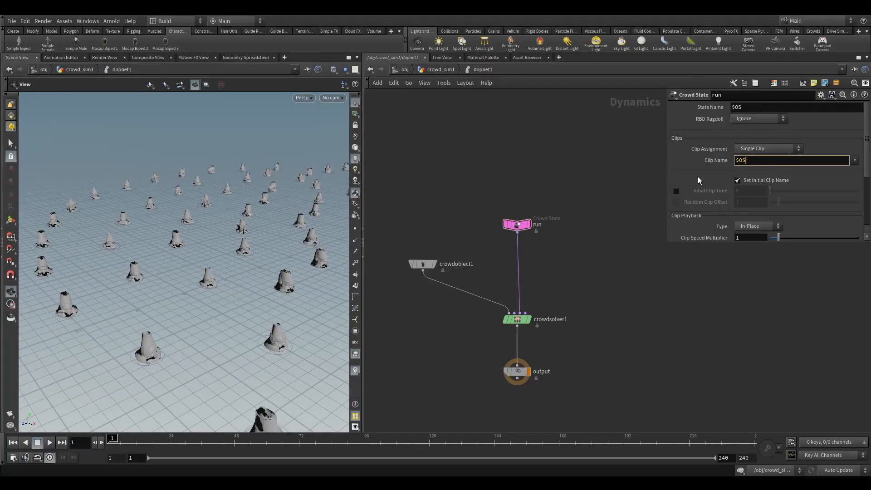
{"action": "left_click", "coordinate": [721, 160]}
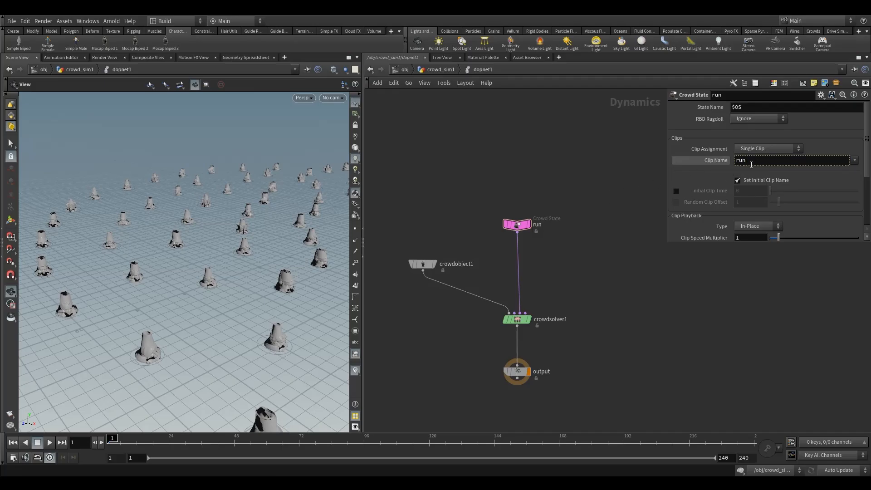
{"action": "left_click", "coordinate": [855, 162]}
{"action": "left_click", "coordinate": [854, 169]}
{"action": "left_click_drag", "start_coordinate": [517, 224], "coordinate": [514, 224]}
{"action": "left_click", "coordinate": [854, 160]}
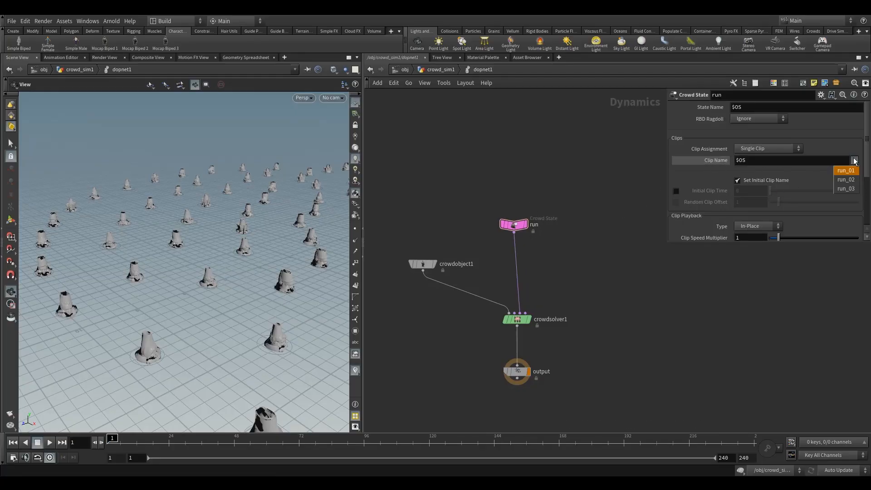
{"action": "left_click", "coordinate": [854, 169]}
{"action": "scroll", "coordinate": [183, 249], "scroll_direction": "up", "scroll_amount": 3}
{"action": "left_click_drag", "start_coordinate": [184, 250], "coordinate": [251, 265]}
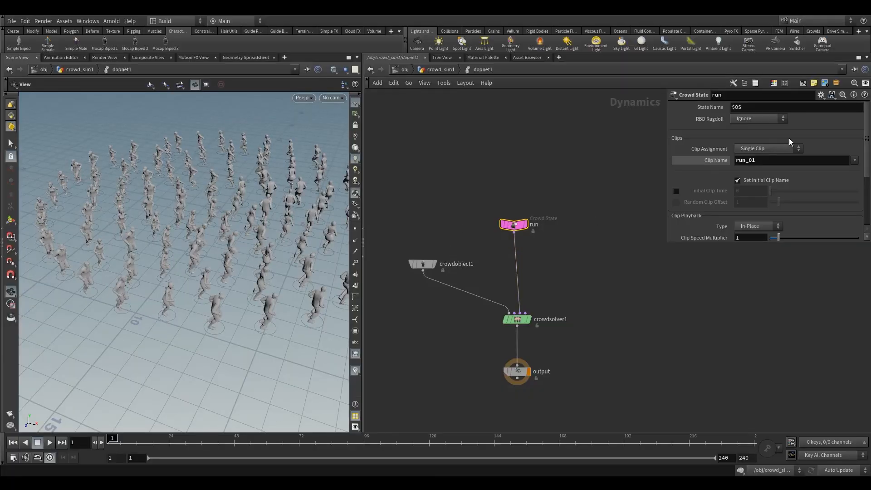
Switch clip assignment to Random Distribution and increase the clip groups to 3.
{"action": "left_click", "coordinate": [769, 149]}
{"action": "left_click", "coordinate": [767, 176]}
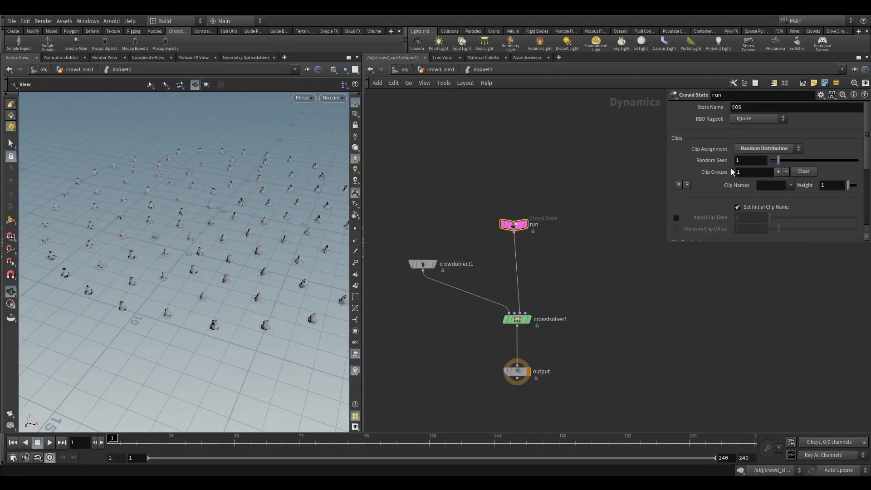
{"action": "left_click", "coordinate": [687, 184]}
{"action": "left_click", "coordinate": [686, 185]}
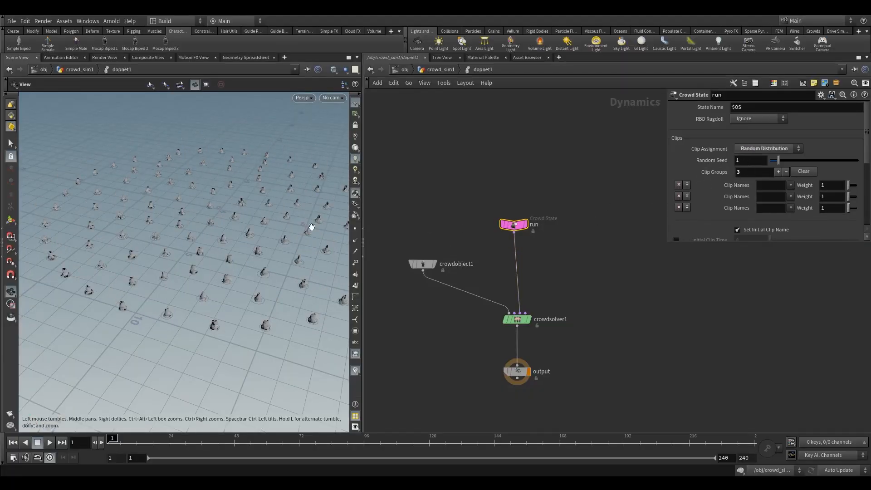
{"action": "left_click_drag", "start_coordinate": [215, 239], "coordinate": [237, 254]}
Assign clip names run_01, run_02 and run_03 to the three clip groups.
{"action": "left_click", "coordinate": [790, 185]}
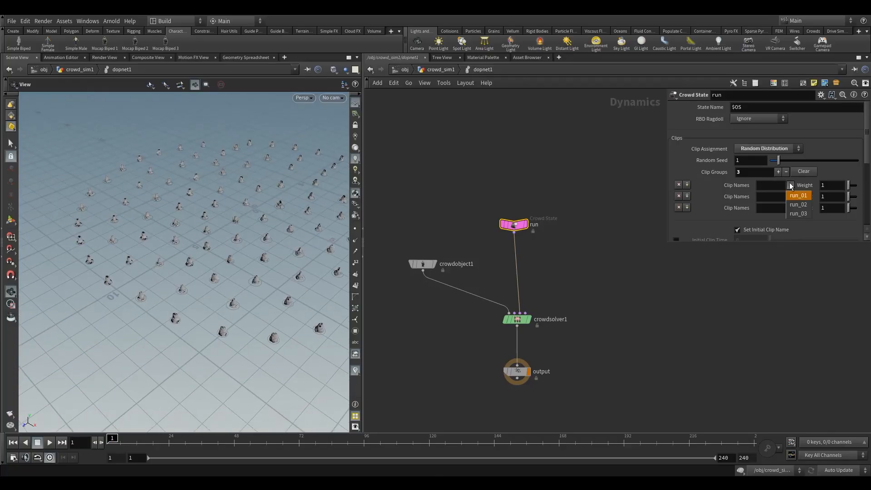
{"action": "left_click", "coordinate": [803, 196]}
{"action": "left_click", "coordinate": [791, 196]}
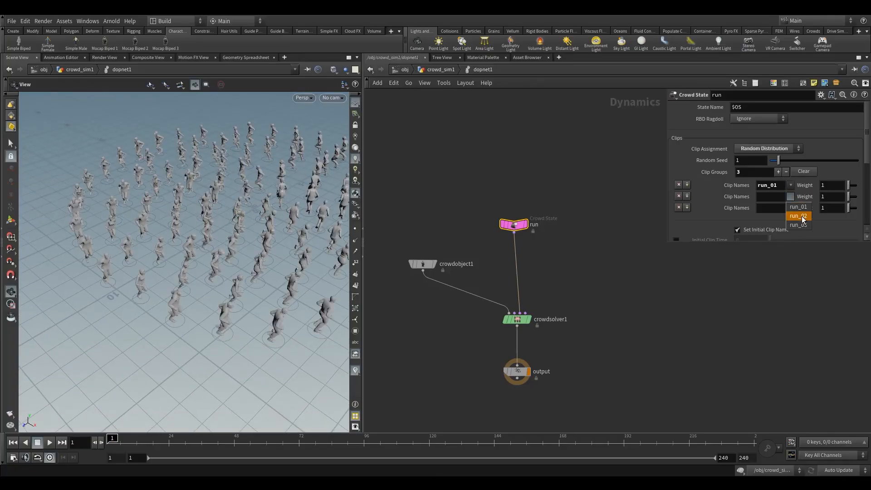
{"action": "left_click", "coordinate": [802, 216]}
{"action": "left_click", "coordinate": [798, 236]}
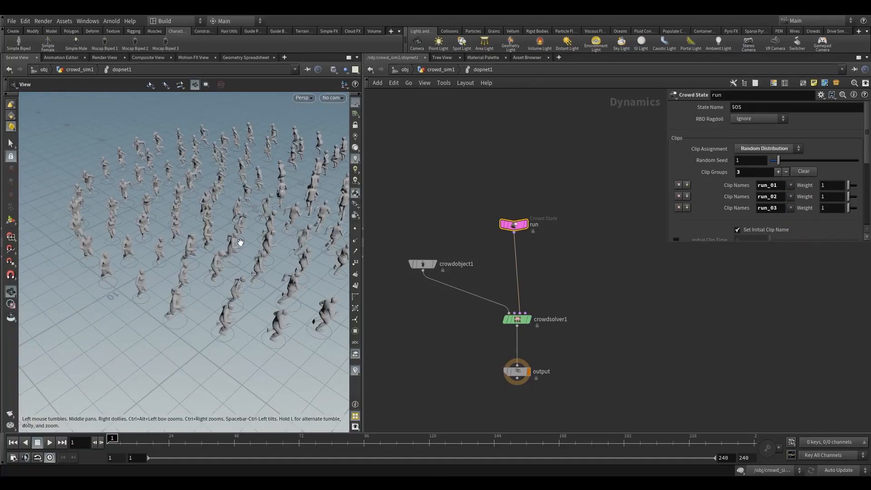
{"action": "left_click_drag", "start_coordinate": [233, 240], "coordinate": [230, 289]}
{"action": "left_click_drag", "start_coordinate": [287, 257], "coordinate": [222, 286]}
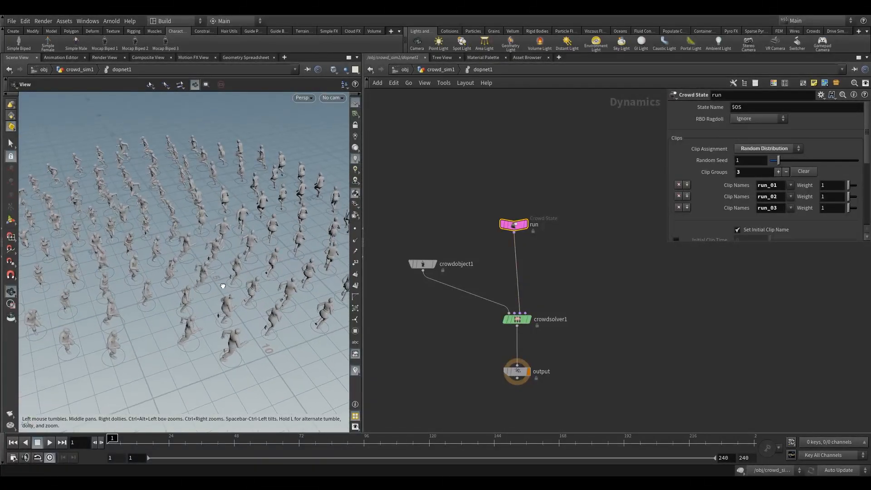
Move the run Crowd State node higher up in the network.
{"action": "left_click_drag", "start_coordinate": [426, 268], "coordinate": [421, 286]}
{"action": "middle_click_drag", "start_coordinate": [457, 247], "coordinate": [410, 231]}
{"action": "left_click_drag", "start_coordinate": [432, 204], "coordinate": [516, 247]}
{"action": "left_click_drag", "start_coordinate": [462, 213], "coordinate": [420, 212]}
{"action": "middle_click_drag", "start_coordinate": [476, 221], "coordinate": [585, 205]}
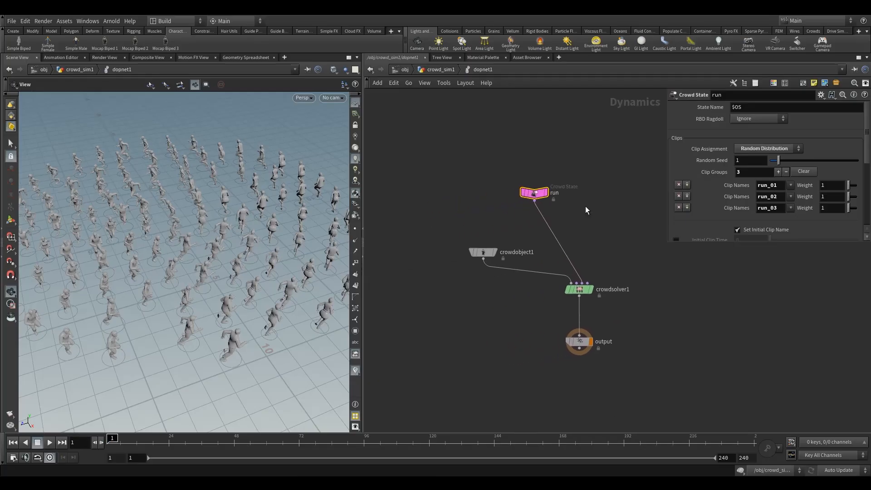
{"action": "left_click_drag", "start_coordinate": [505, 175], "coordinate": [580, 229]}
{"action": "mouse_move", "coordinate": [533, 198]}
{"action": "left_mouse_down"}
{"action": "mouse_move", "coordinate": [555, 168]}
{"action": "mouse_move", "coordinate": [527, 181]}
{"action": "left_mouse_up"}
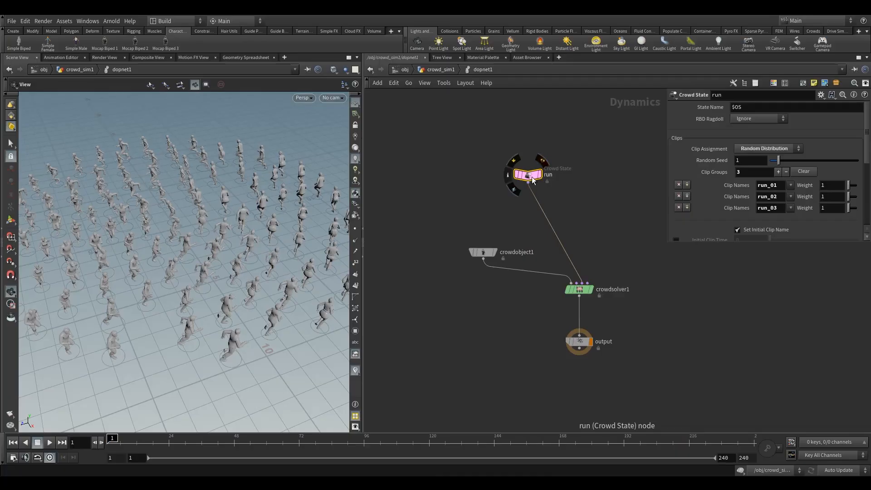
{"action": "left_click_drag", "start_coordinate": [528, 176], "coordinate": [521, 168]}
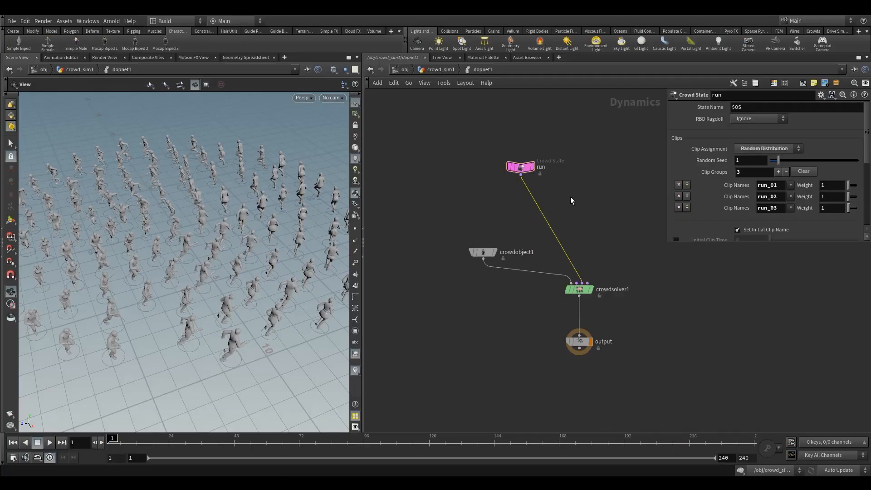
Orbit and zoom the viewport to examine the agents' randomly assigned run clips.
{"action": "left_click_drag", "start_coordinate": [190, 241], "coordinate": [177, 263]}
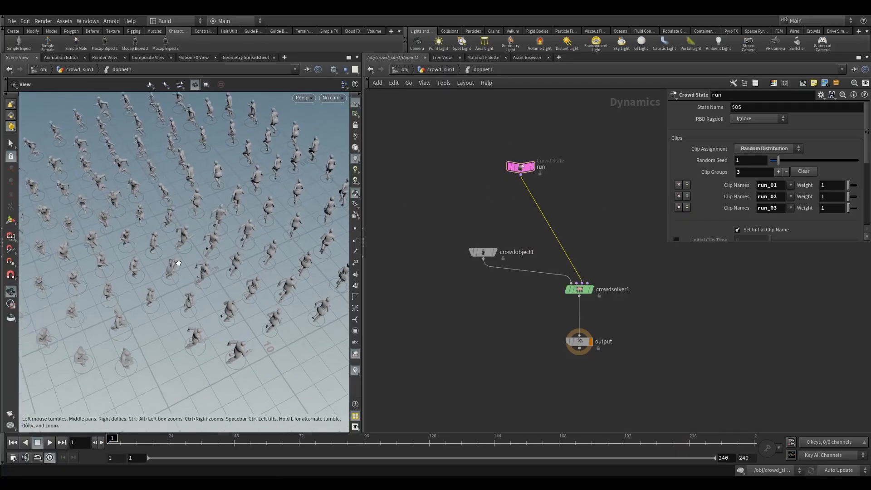
{"action": "right_click_drag", "start_coordinate": [176, 262], "coordinate": [167, 273]}
{"action": "left_click_drag", "start_coordinate": [167, 273], "coordinate": [254, 275]}
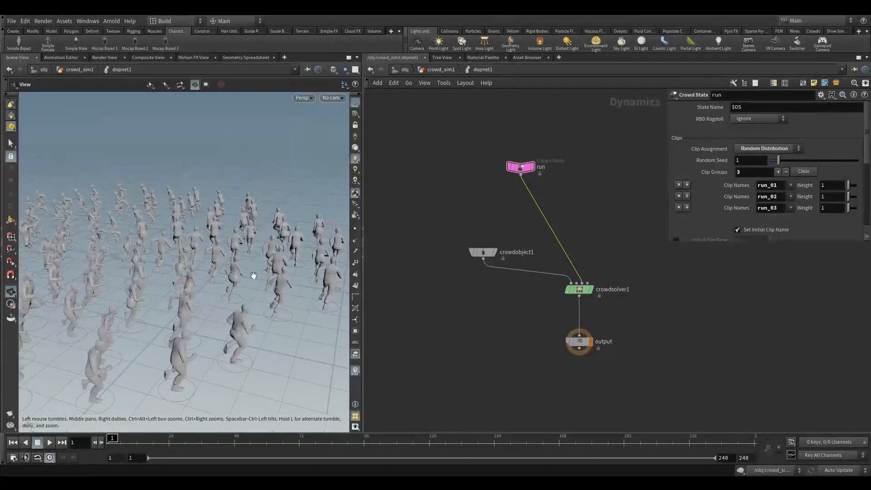
{"action": "left_click_drag", "start_coordinate": [176, 285], "coordinate": [180, 286]}
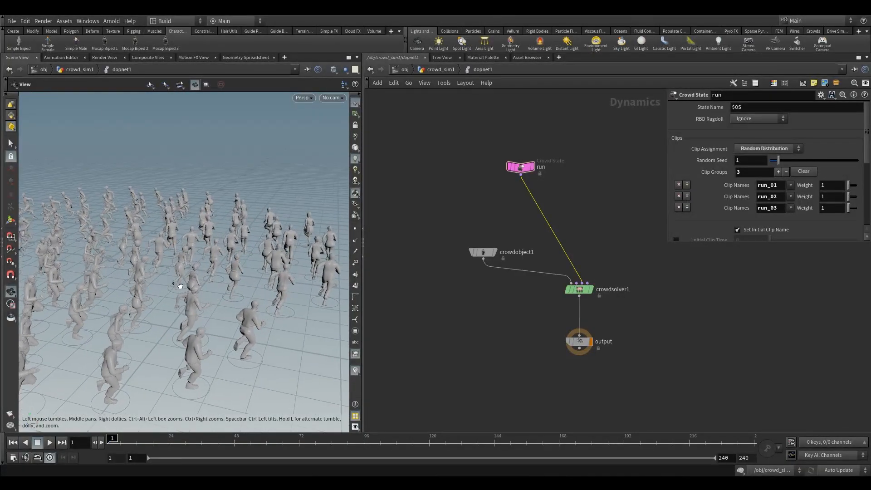
{"action": "right_click_drag", "start_coordinate": [210, 264], "coordinate": [259, 261]}
{"action": "left_click_drag", "start_coordinate": [271, 242], "coordinate": [255, 254]}
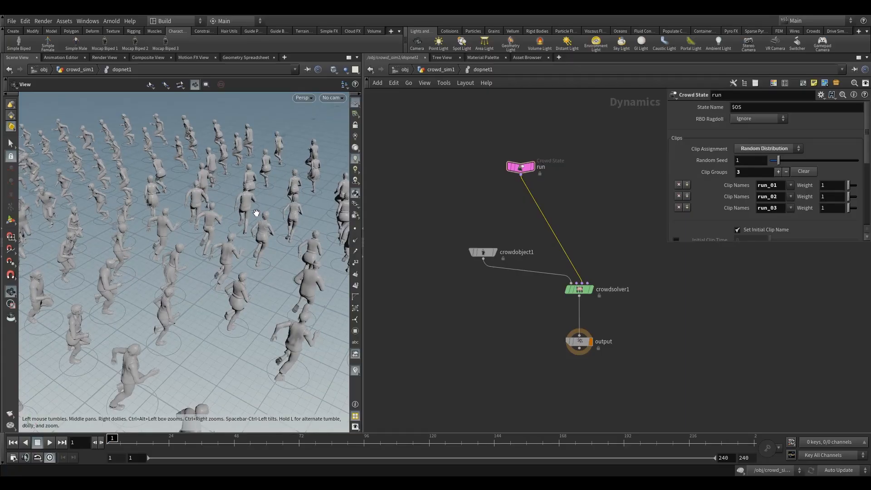
{"action": "right_click_drag", "start_coordinate": [256, 213], "coordinate": [97, 304]}
{"action": "left_click_drag", "start_coordinate": [166, 253], "coordinate": [280, 203]}
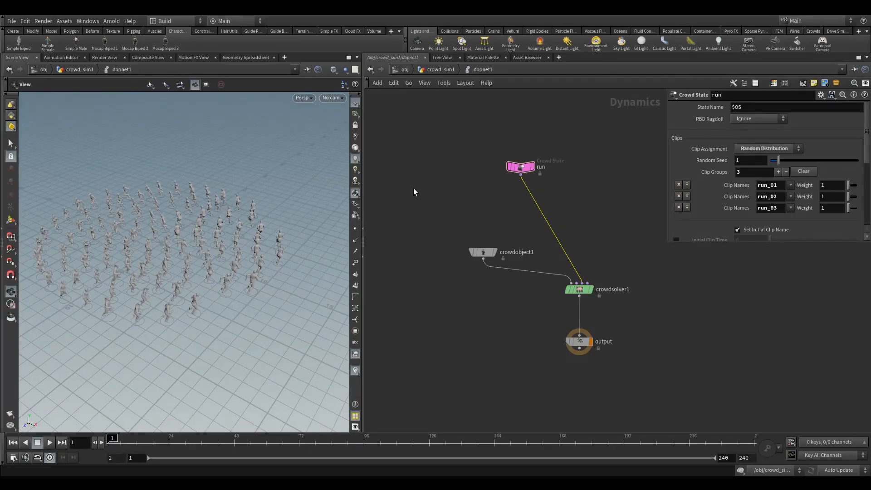
{"action": "left_click_drag", "start_coordinate": [148, 251], "coordinate": [171, 255]}
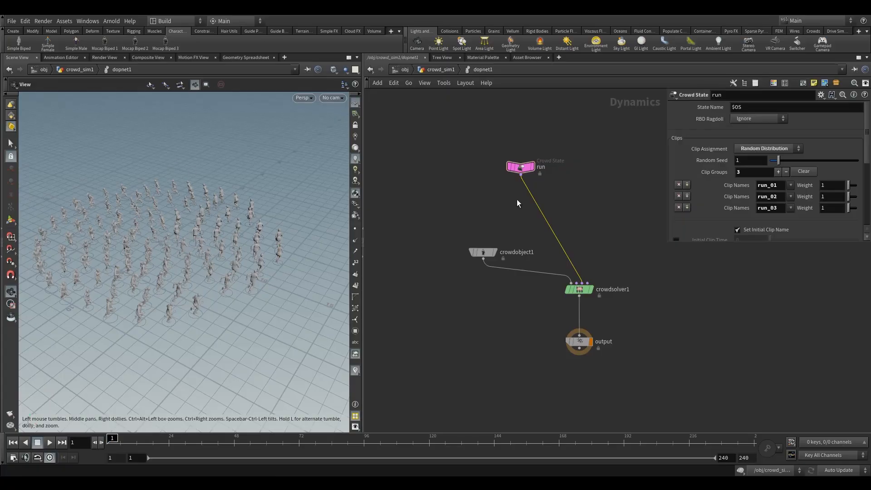
Duplicate the run Crowd State node twice, placing the copies side by side beside it.
{"action": "left_click_drag", "start_coordinate": [520, 169], "coordinate": [587, 158]}
{"action": "middle_click_drag", "start_coordinate": [583, 176], "coordinate": [500, 180]}
{"action": "left_click_drag", "start_coordinate": [504, 160], "coordinate": [475, 164], "text": "alt"}
{"action": "mouse_move", "coordinate": [407, 164]}
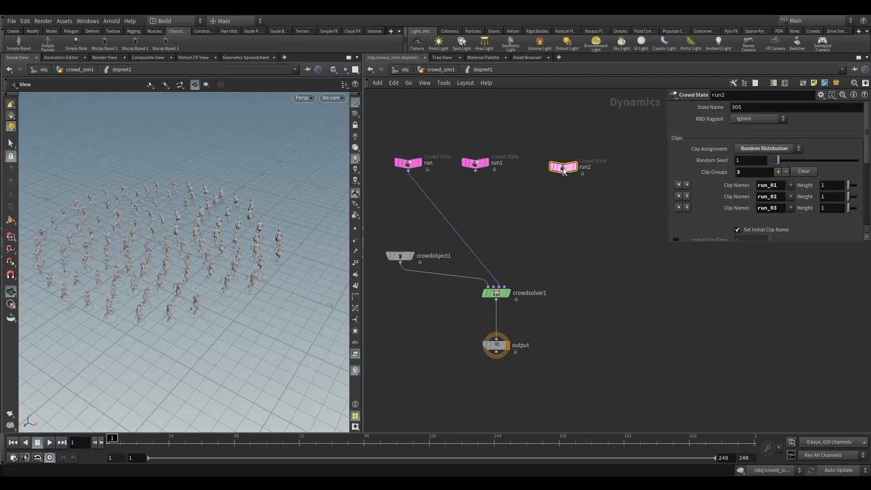
{"action": "middle_click_drag", "start_coordinate": [609, 194], "coordinate": [591, 189]}
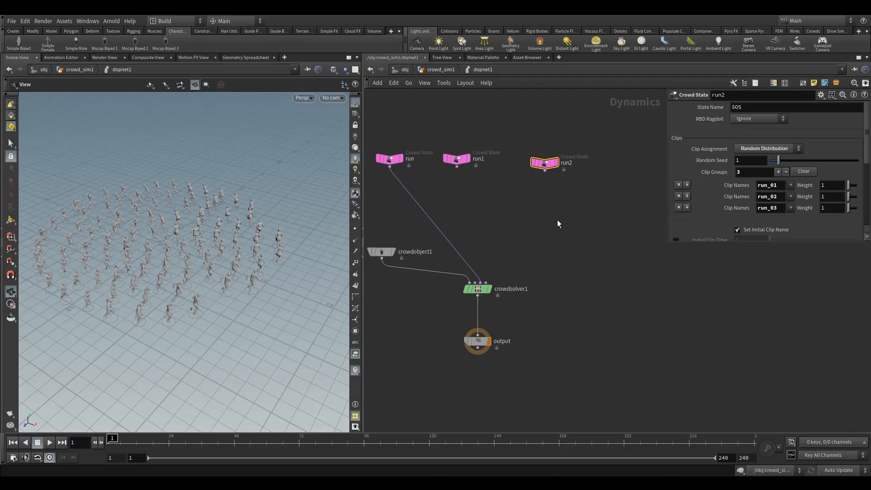
{"action": "middle_click_drag", "start_coordinate": [556, 220], "coordinate": [611, 222]}
{"action": "left_click_drag", "start_coordinate": [612, 222], "coordinate": [513, 151]}
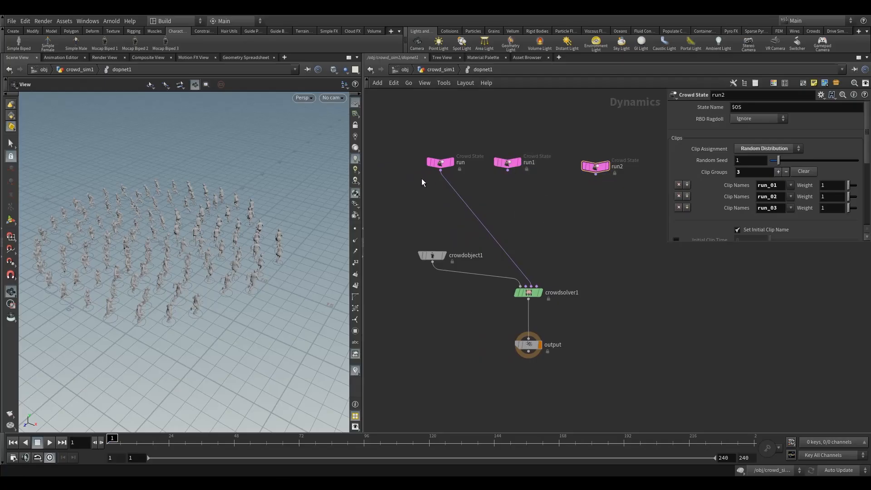
{"action": "key", "text": "Tab"}
{"action": "key", "text": "Tab"}
{"action": "type", "text": "cro"}
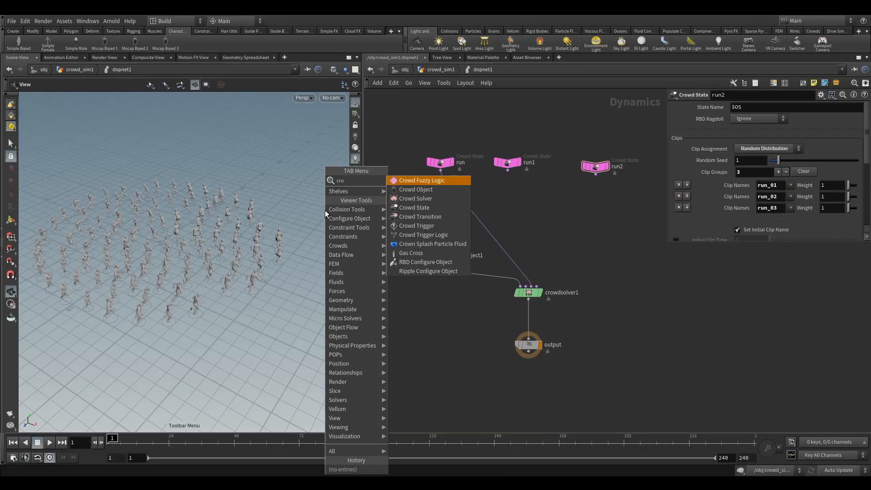
{"action": "key", "text": "BackSpace"}
{"action": "key", "text": "BackSpace"}
{"action": "key", "text": "BackSpace"}
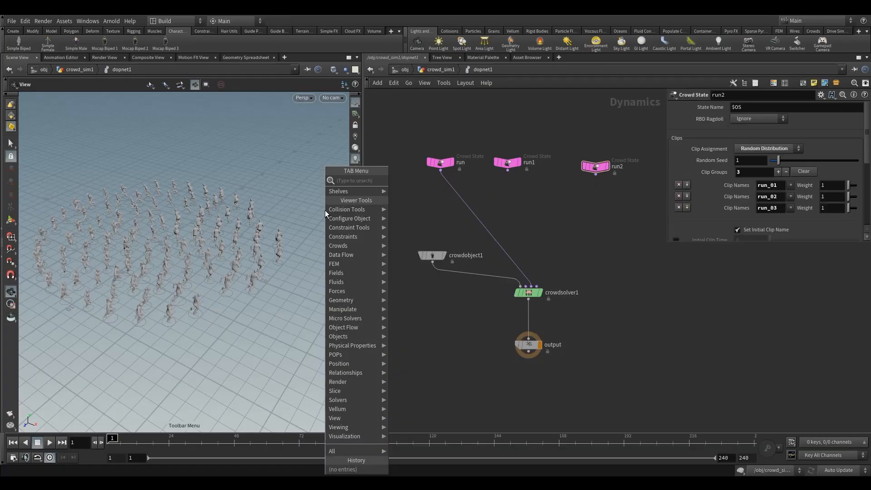
{"action": "type", "text": "pop"}
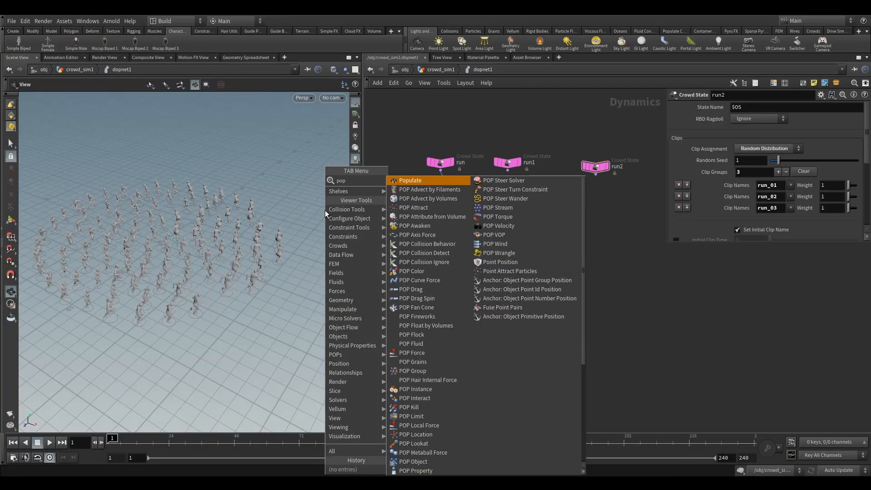
{"action": "type", "text": "st"}
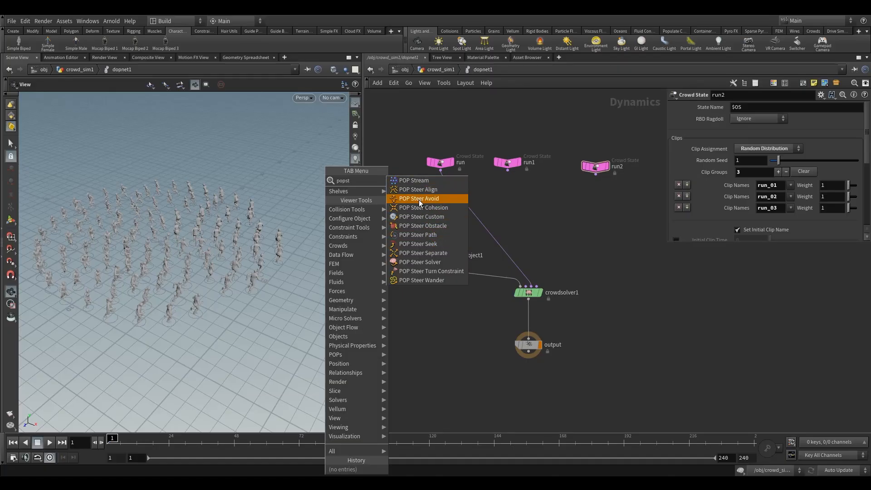
{"action": "left_click", "coordinate": [412, 246]}
{"action": "left_click", "coordinate": [445, 269]}
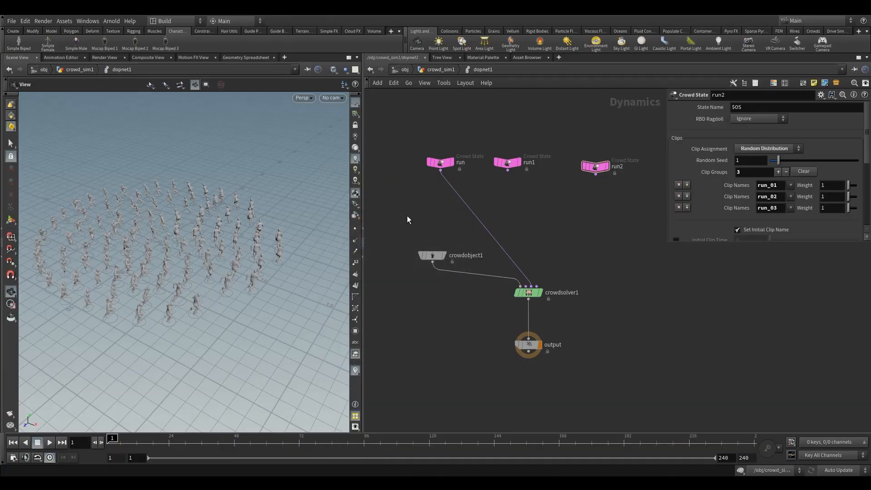
Add a POP Steer Align node between the run Crowd State and the crowd solver.
{"action": "key", "text": "Tab"}
{"action": "type", "text": "pop"}
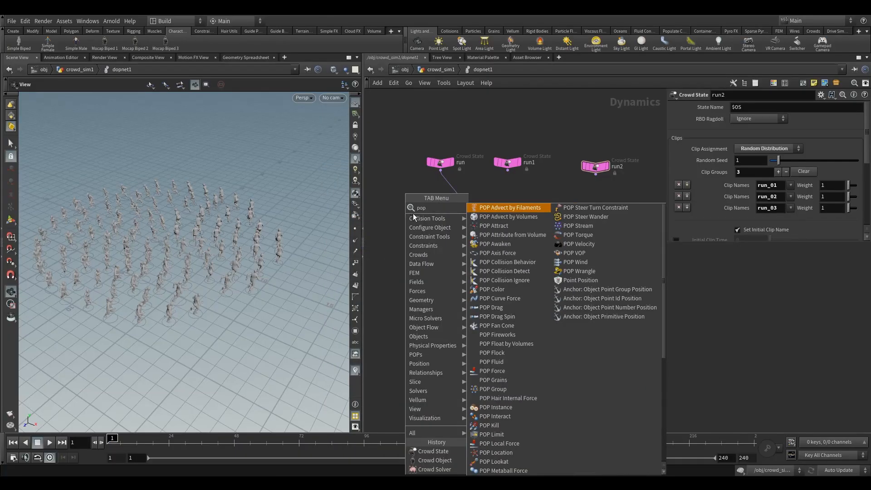
{"action": "type", "text": "st"}
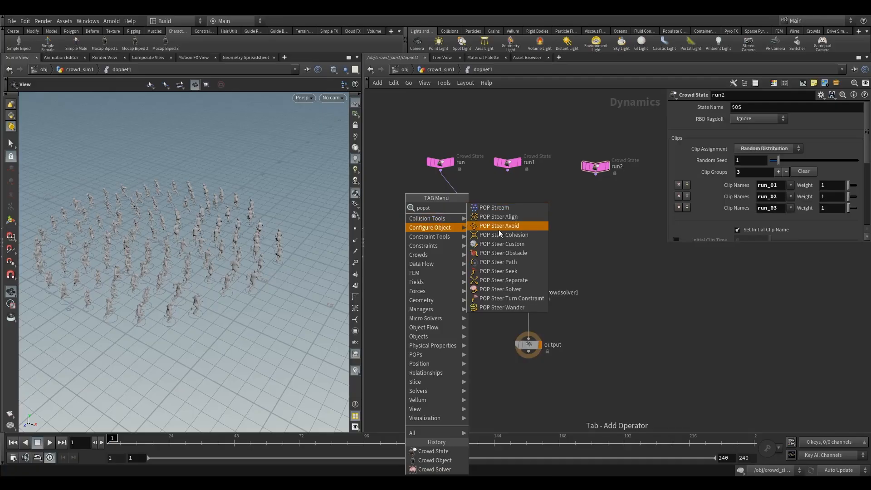
{"action": "left_click", "coordinate": [509, 217]}
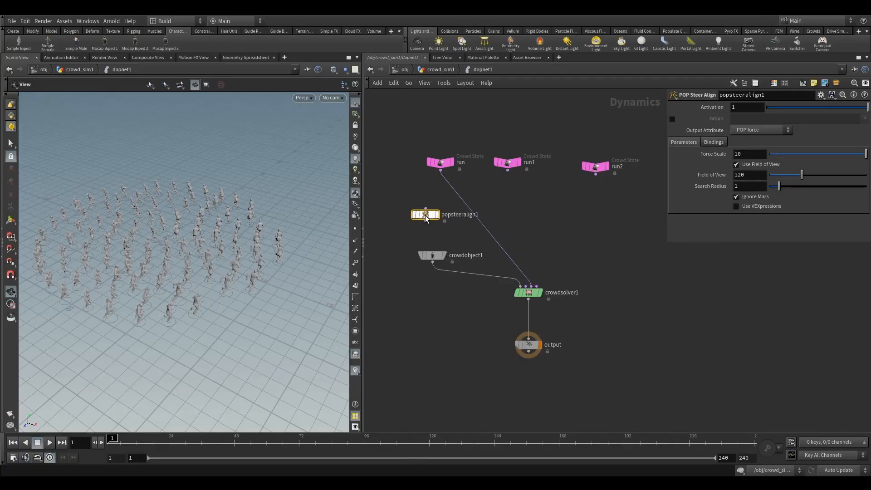
{"action": "left_click", "coordinate": [457, 201]}
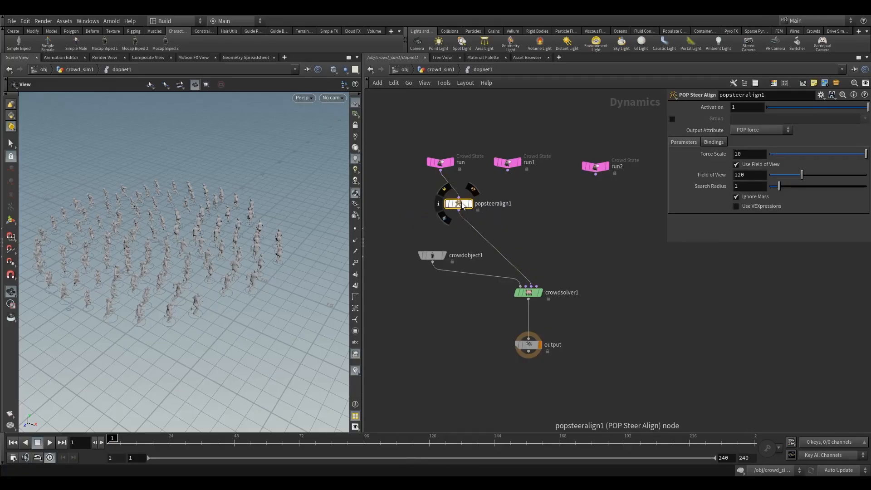
{"action": "mouse_move", "coordinate": [457, 202]}
{"action": "left_mouse_down"}
{"action": "mouse_move", "coordinate": [442, 178]}
{"action": "mouse_move", "coordinate": [446, 198]}
{"action": "mouse_move", "coordinate": [458, 198]}
{"action": "left_mouse_up"}
{"action": "left_click_drag", "start_coordinate": [380, 128], "coordinate": [610, 179]}
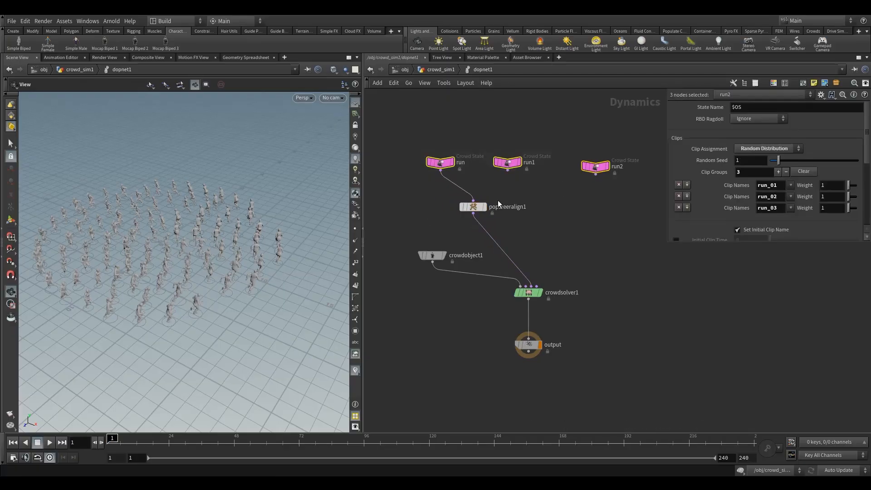
{"action": "left_click_drag", "start_coordinate": [459, 197], "coordinate": [444, 188]}
{"action": "left_click", "coordinate": [442, 164]}
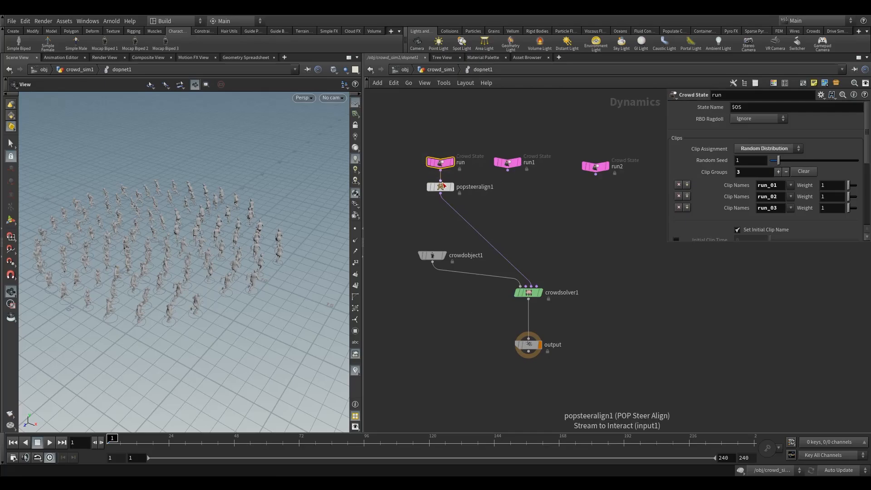
{"action": "left_click_drag", "start_coordinate": [443, 191], "coordinate": [510, 229]}
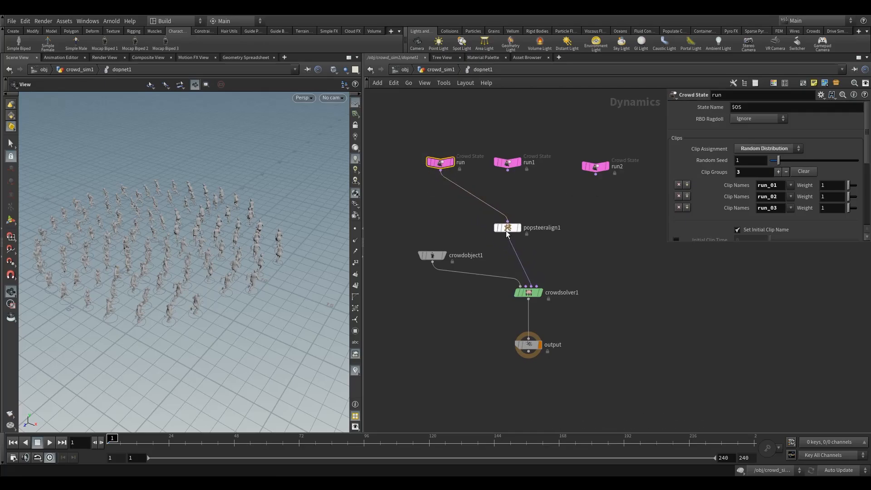
Add a Merge node combining the run, run1 and run2 Crowd State nodes into the steer align.
{"action": "left_click_drag", "start_coordinate": [441, 132], "coordinate": [561, 191]}
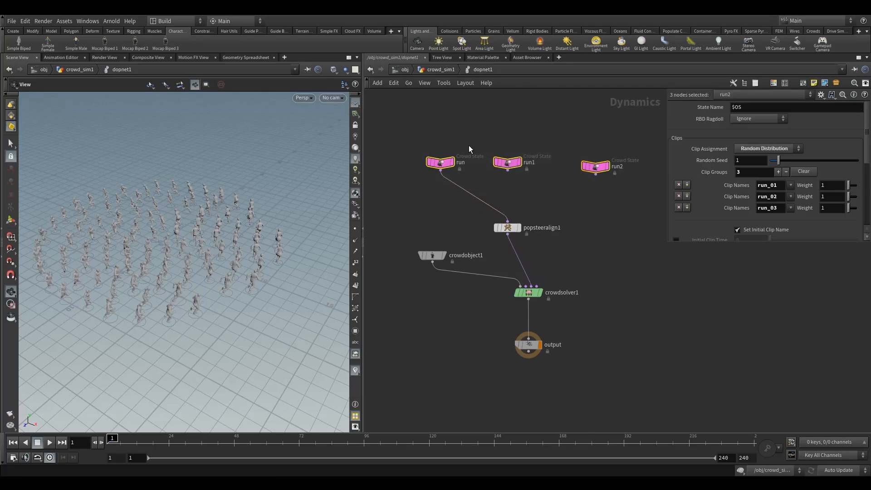
{"action": "key", "text": "Tab"}
{"action": "type", "text": "mer"}
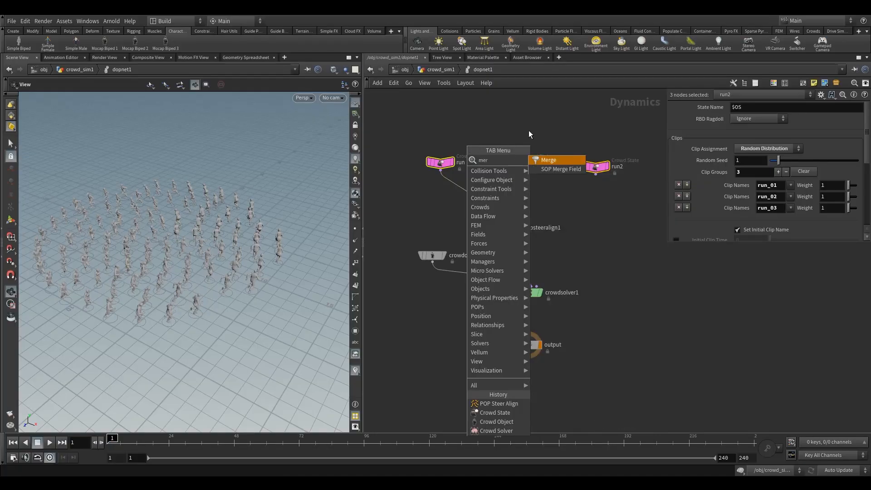
{"action": "left_click", "coordinate": [543, 161]}
{"action": "left_click", "coordinate": [508, 206]}
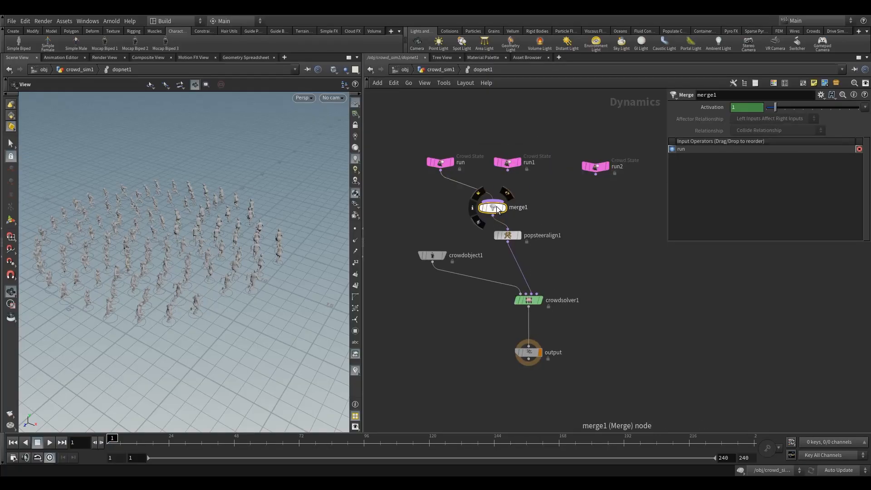
{"action": "left_click_drag", "start_coordinate": [518, 151], "coordinate": [508, 201]}
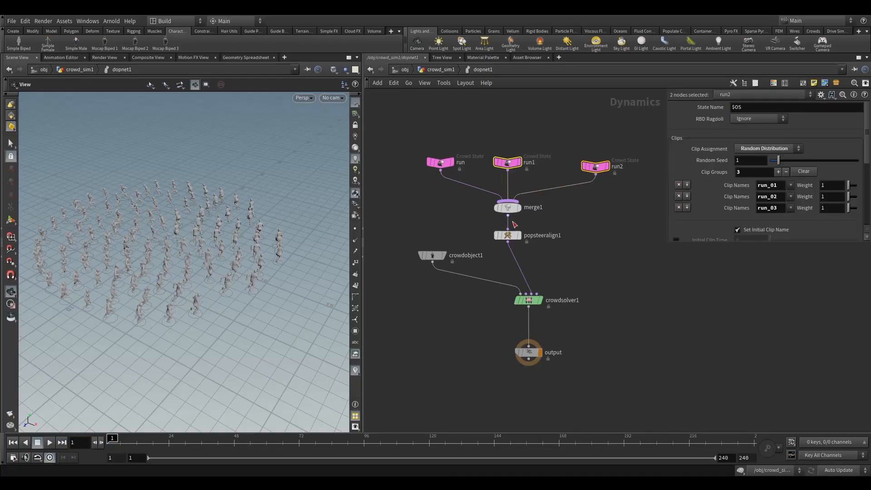
Delete the steer align, merge and the two duplicate Crowd State nodes, then move the run node above the crowd solver.
{"action": "left_click", "coordinate": [507, 235]}
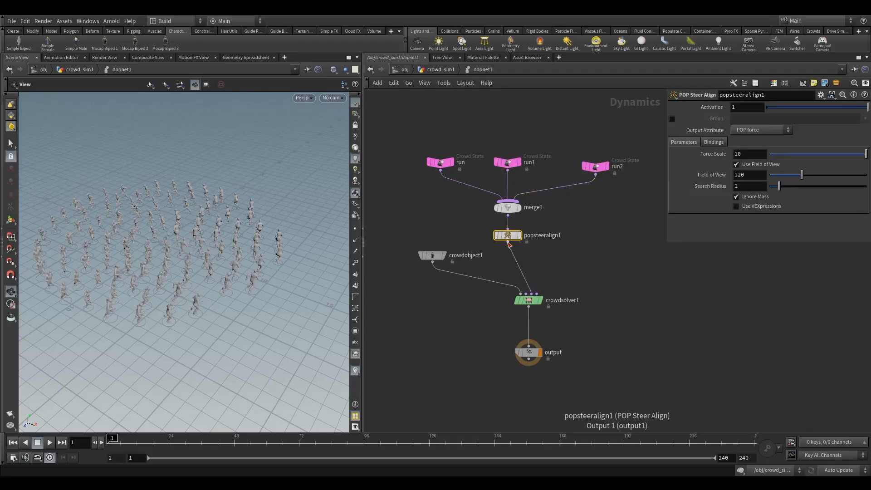
{"action": "key", "text": "Delete"}
{"action": "left_click", "coordinate": [507, 207]}
{"action": "key", "text": "Delete"}
{"action": "left_click_drag", "start_coordinate": [503, 139], "coordinate": [600, 195]}
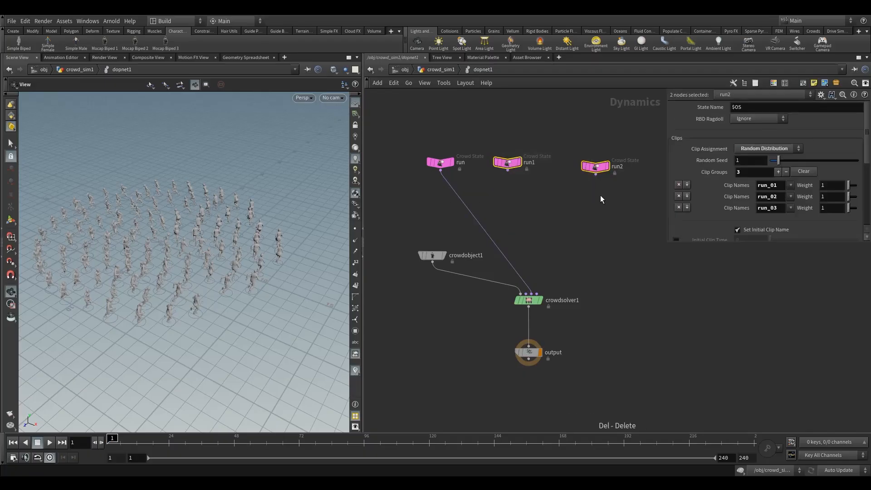
{"action": "key", "text": "Delete"}
{"action": "left_click_drag", "start_coordinate": [432, 165], "coordinate": [524, 226]}
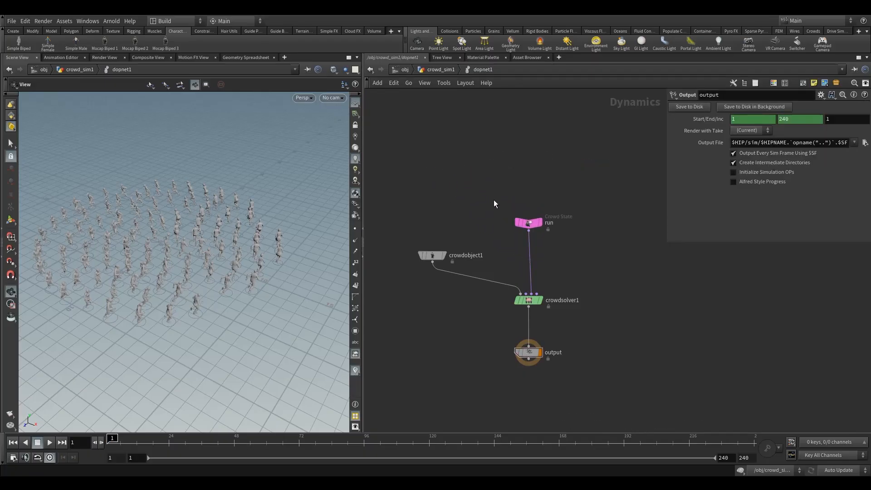
Enable Initial Clip Time and Random Clip Offset on the run state, with offset 5.31 and random seed 5.77.
{"action": "left_click_drag", "start_coordinate": [204, 243], "coordinate": [175, 262]}
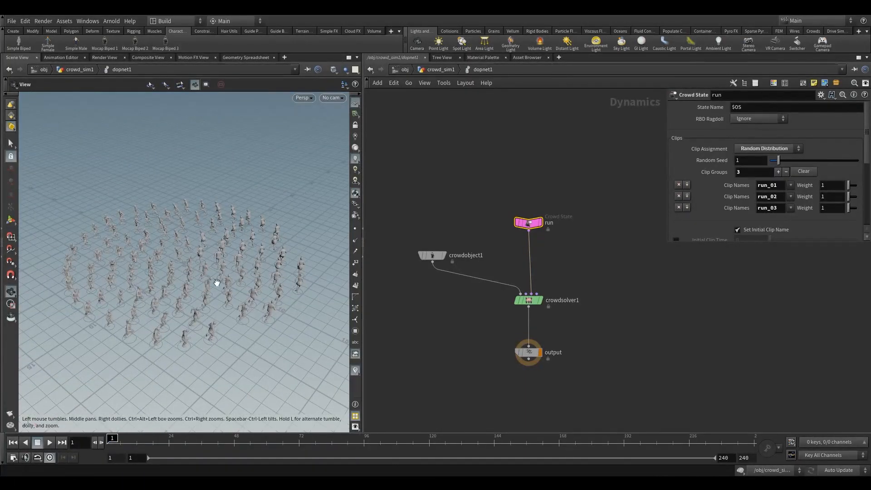
{"action": "scroll", "coordinate": [728, 227], "scroll_direction": "down", "scroll_amount": 3}
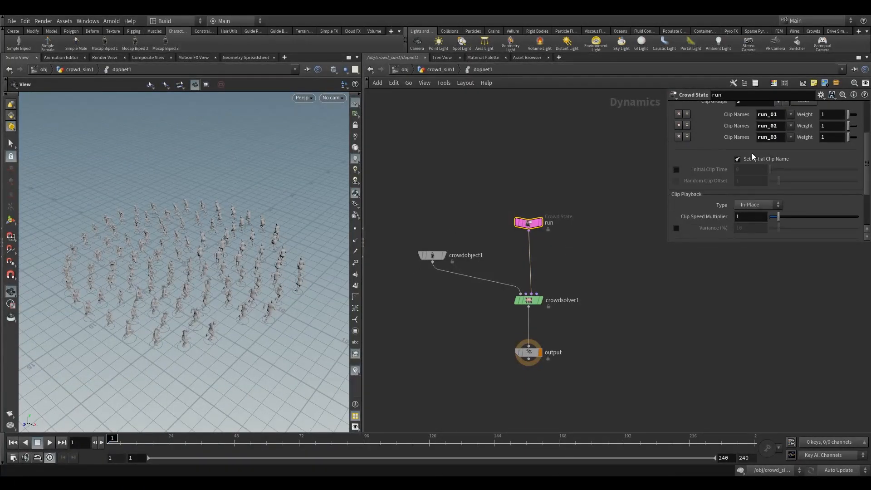
{"action": "right_click_drag", "start_coordinate": [171, 317], "coordinate": [255, 263]}
{"action": "mouse_move", "coordinate": [226, 259]}
{"action": "left_mouse_down"}
{"action": "mouse_move", "coordinate": [199, 248]}
{"action": "mouse_move", "coordinate": [210, 274]}
{"action": "mouse_move", "coordinate": [222, 273]}
{"action": "mouse_move", "coordinate": [198, 271]}
{"action": "mouse_move", "coordinate": [212, 267]}
{"action": "left_mouse_up"}
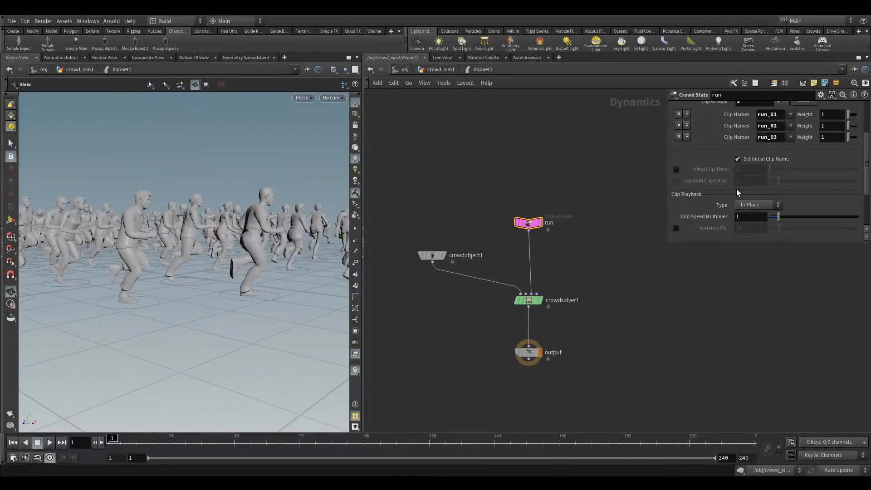
{"action": "left_click", "coordinate": [675, 170]}
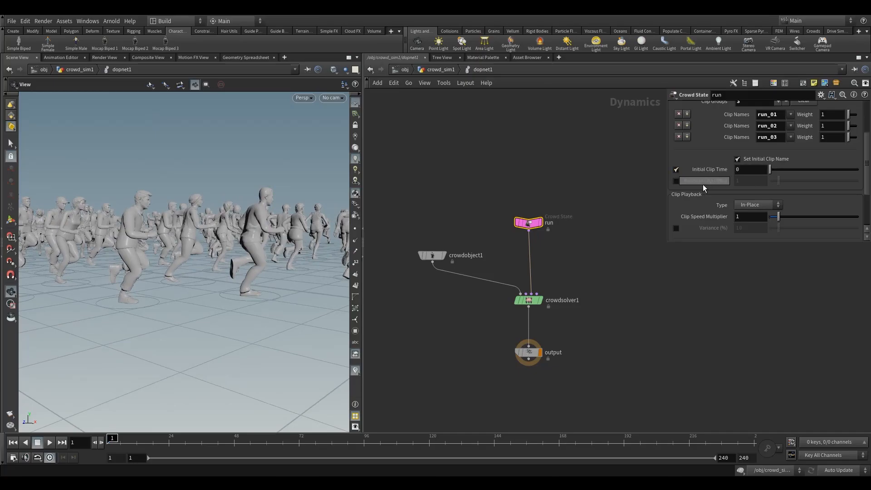
{"action": "left_click", "coordinate": [676, 181]}
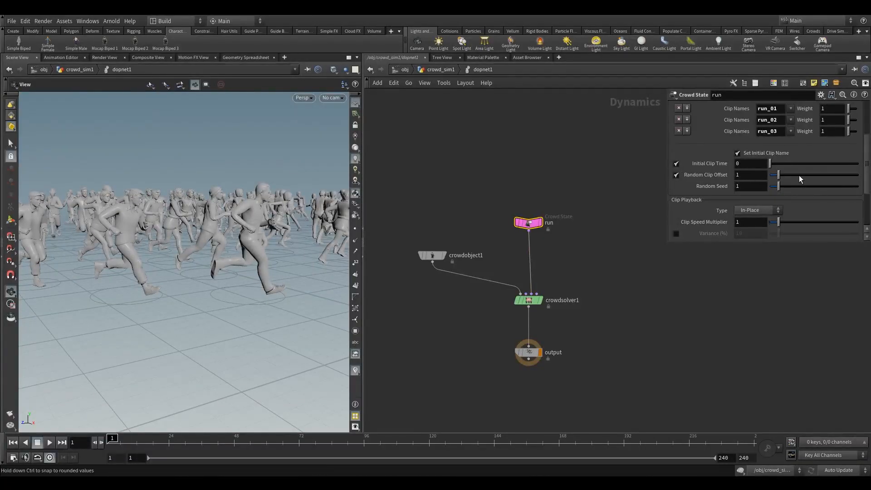
{"action": "left_click_drag", "start_coordinate": [798, 176], "coordinate": [820, 187]}
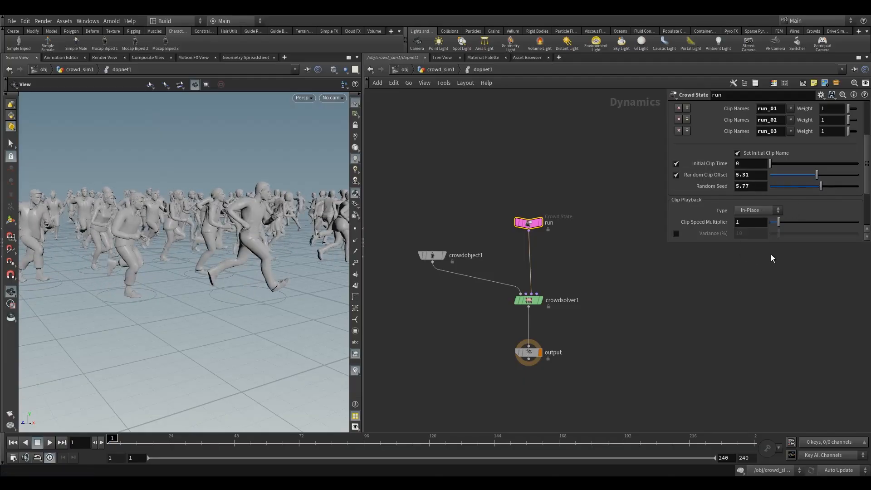
Enable clip speed variance on the run state and set it to 5 percent.
{"action": "left_click_drag", "start_coordinate": [866, 164], "coordinate": [867, 207]}
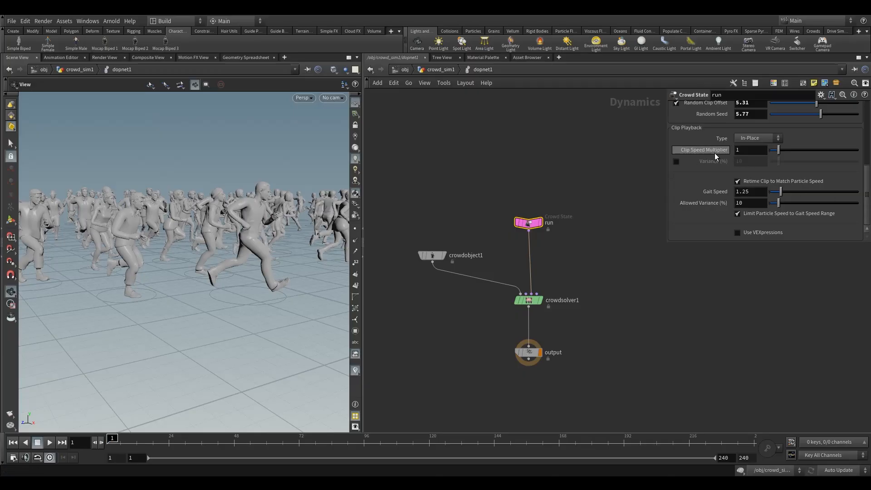
{"action": "left_click", "coordinate": [676, 162]}
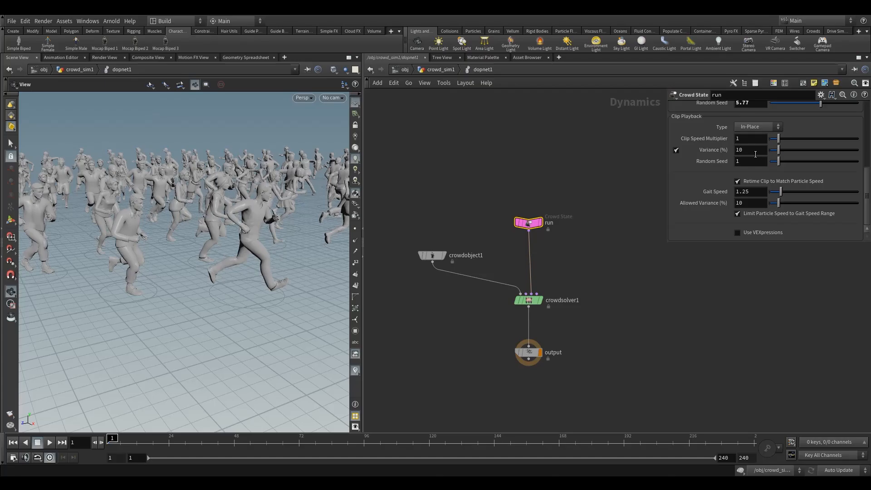
{"action": "left_click", "coordinate": [756, 150]}
{"action": "left_click", "coordinate": [527, 159]}
{"action": "left_click_drag", "start_coordinate": [138, 269], "coordinate": [213, 268]}
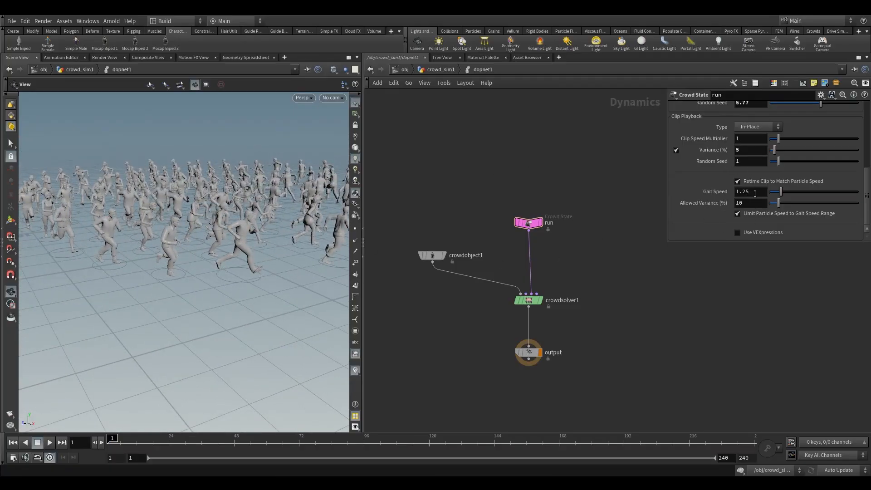
Move the run Crowd State node slightly closer to the crowd solver.
{"action": "scroll", "coordinate": [727, 219], "scroll_direction": "up", "scroll_amount": 5}
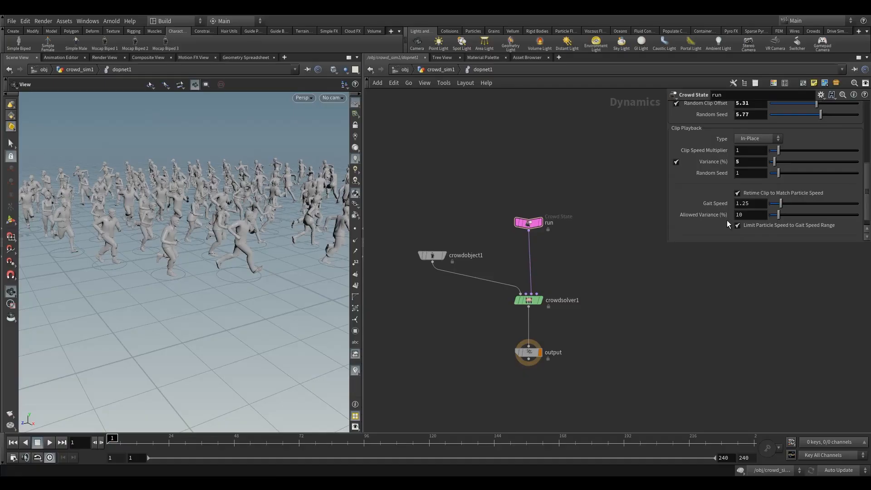
{"action": "scroll", "coordinate": [727, 195], "scroll_direction": "up", "scroll_amount": 6}
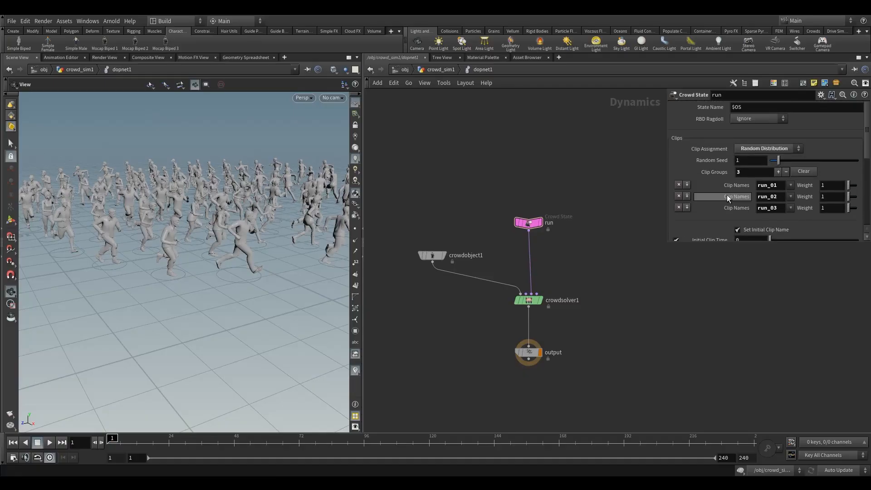
{"action": "left_click_drag", "start_coordinate": [498, 201], "coordinate": [538, 256]}
{"action": "left_click_drag", "start_coordinate": [529, 225], "coordinate": [529, 240]}
{"action": "left_click", "coordinate": [560, 300]}
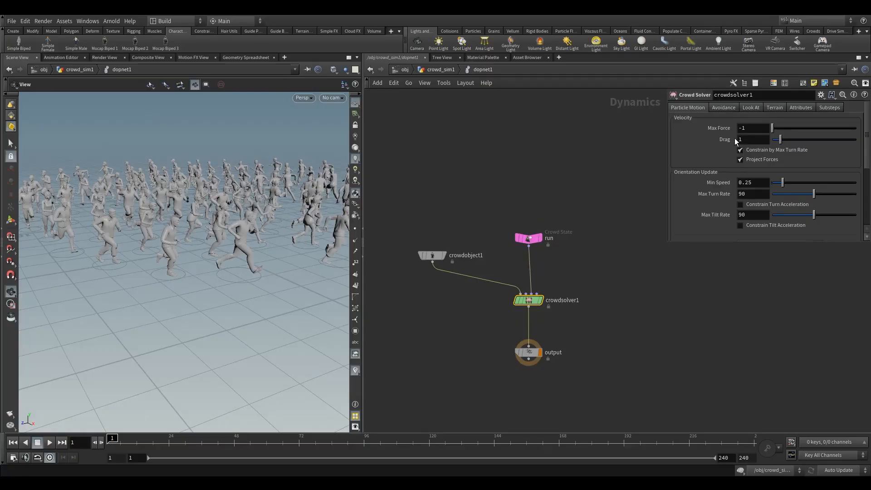
{"action": "left_click_drag", "start_coordinate": [508, 206], "coordinate": [537, 257]}
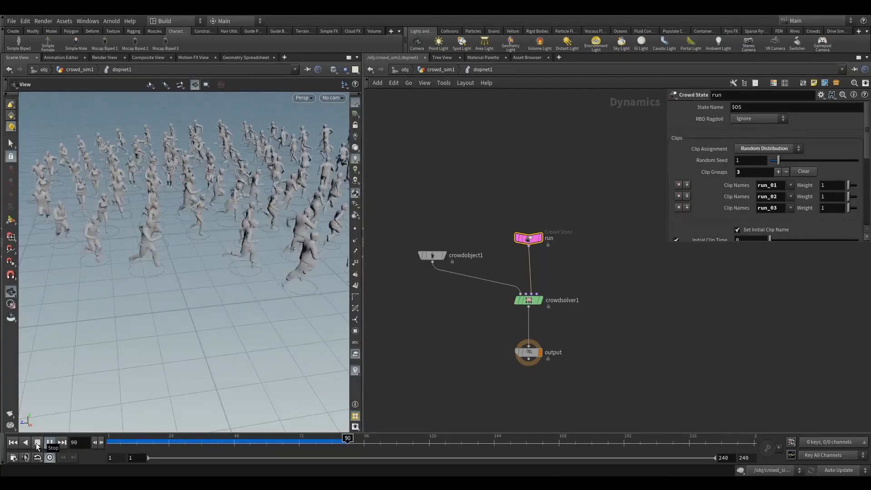
Stop playback, rewind the timeline to frame 1 and select the crowd solver node.
{"action": "left_click", "coordinate": [37, 444]}
{"action": "left_click_drag", "start_coordinate": [173, 210], "coordinate": [171, 268]}
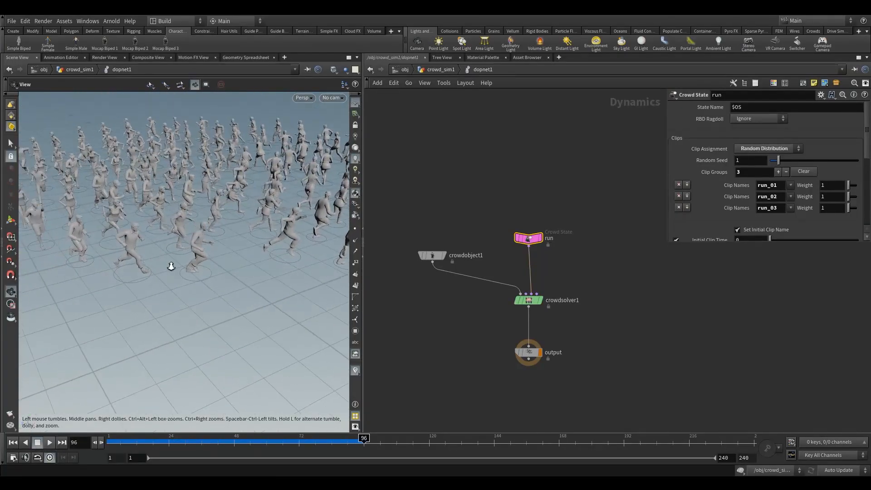
{"action": "right_click_drag", "start_coordinate": [171, 268], "coordinate": [208, 278]}
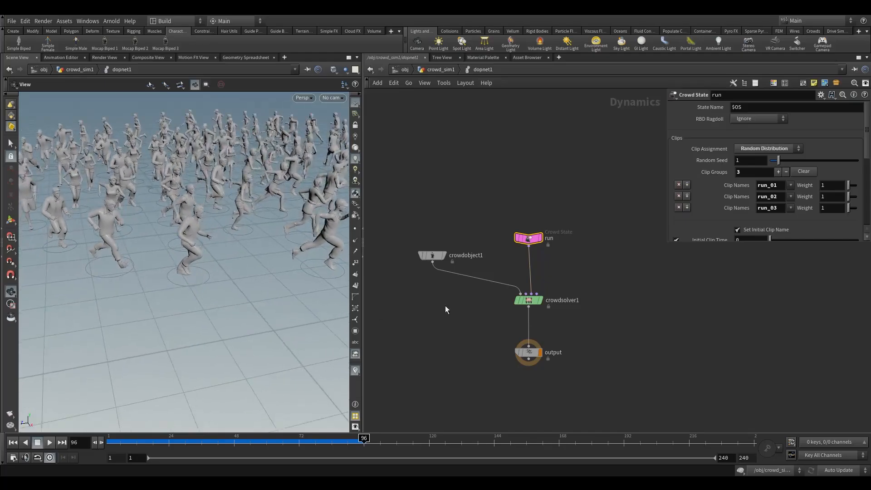
{"action": "left_click_drag", "start_coordinate": [212, 440], "coordinate": [108, 441]}
{"action": "left_click", "coordinate": [528, 300]}
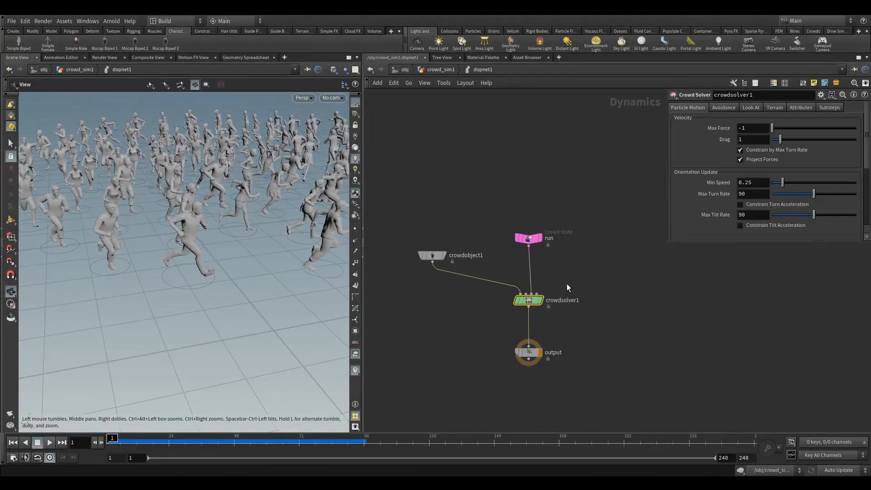
Open the crowd solver's Avoidance settings and turn on the avoidance guide display.
{"action": "left_click", "coordinate": [723, 108]}
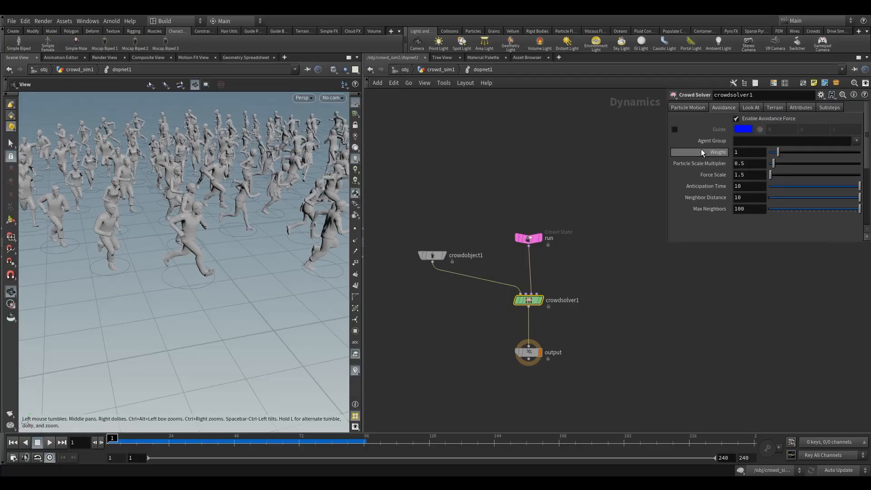
{"action": "left_click", "coordinate": [674, 130]}
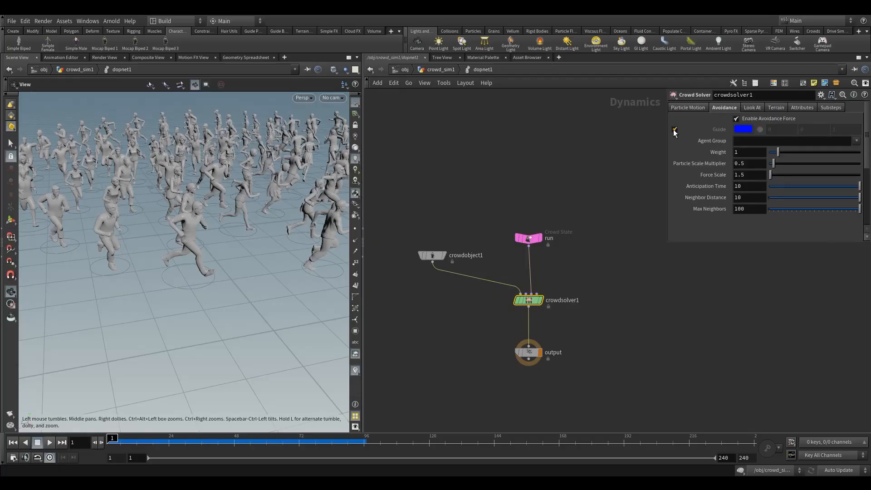
{"action": "left_click_drag", "start_coordinate": [208, 278], "coordinate": [202, 286]}
{"action": "right_click_drag", "start_coordinate": [201, 286], "coordinate": [200, 305]}
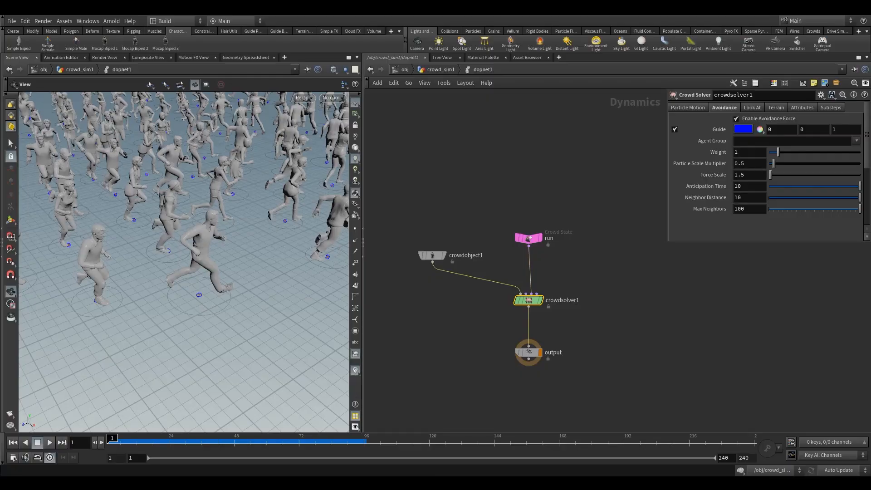
Set the avoidance Particle Scale Multiplier to 2.
{"action": "left_click", "coordinate": [749, 164]}
{"action": "type", "text": "2"}
{"action": "key", "text": "Return"}
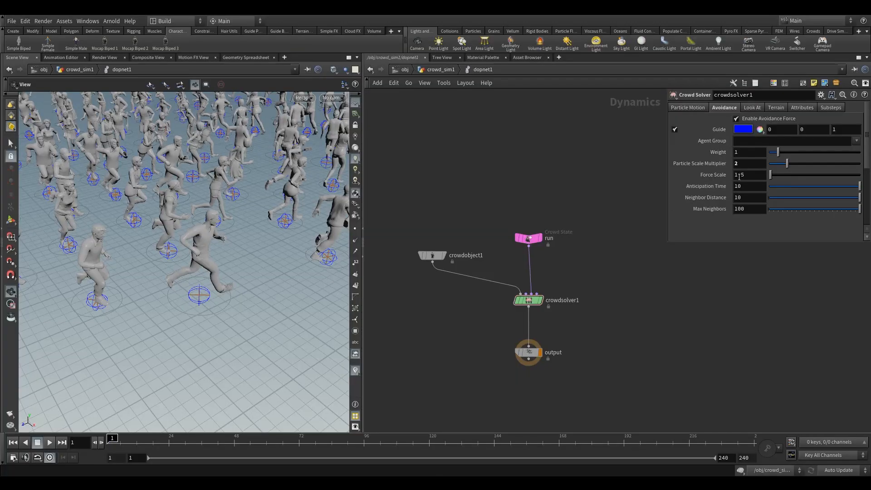
Set the Particle Scale Multiplier to 5 and play the simulation.
{"action": "left_click_drag", "start_coordinate": [748, 166], "coordinate": [554, 166]}
{"action": "type", "text": "5"}
{"action": "key", "text": "Return"}
{"action": "mouse_move", "coordinate": [185, 272]}
{"action": "left_mouse_down"}
{"action": "mouse_move", "coordinate": [181, 292]}
{"action": "mouse_move", "coordinate": [195, 272]}
{"action": "left_mouse_up"}
{"action": "scroll", "coordinate": [200, 307], "scroll_direction": "down", "scroll_amount": 3}
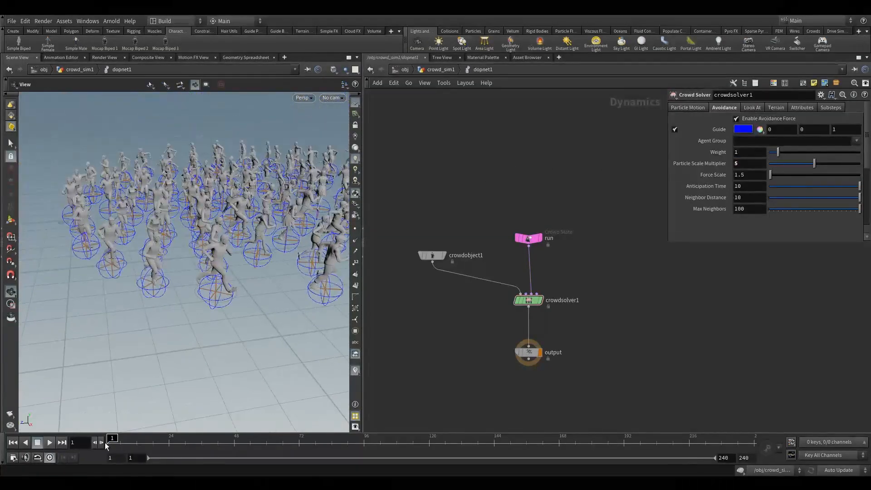
{"action": "left_click", "coordinate": [48, 443]}
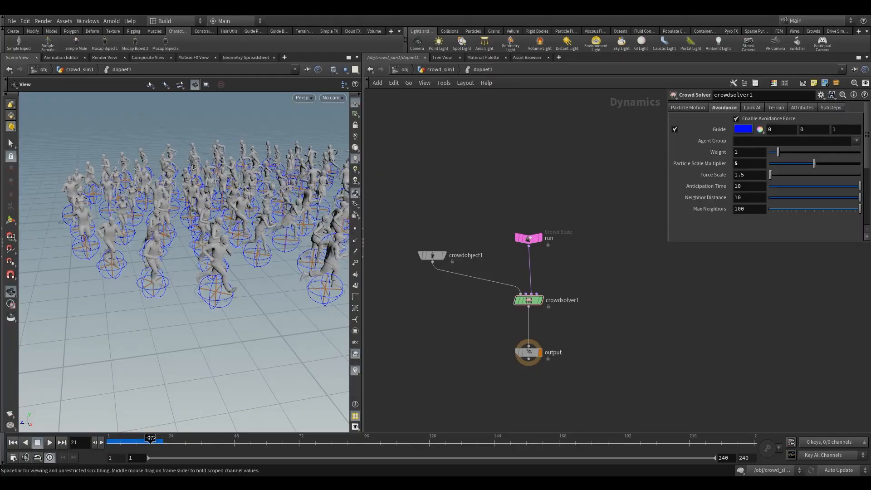
Set the Particle Scale Multiplier to 10 and play back the simulation from frame 1.
{"action": "left_click_drag", "start_coordinate": [748, 164], "coordinate": [554, 180]}
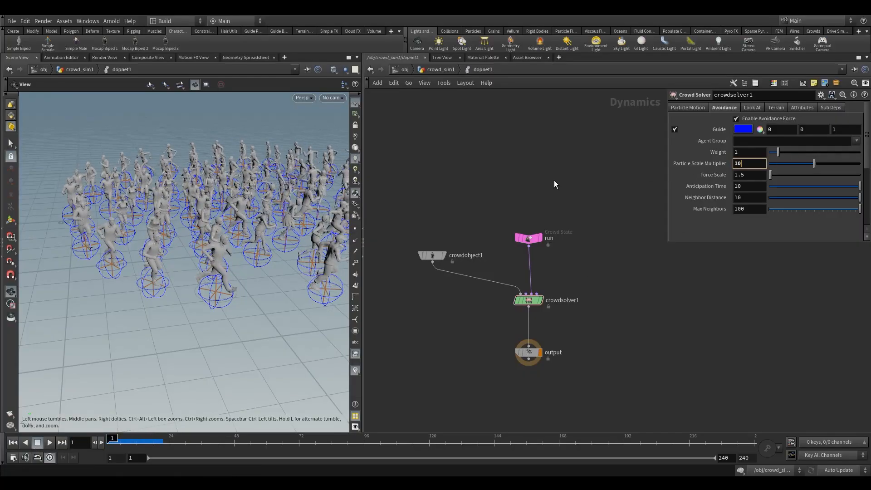
{"action": "key", "text": "Return"}
{"action": "left_click_drag", "start_coordinate": [196, 306], "coordinate": [168, 336]}
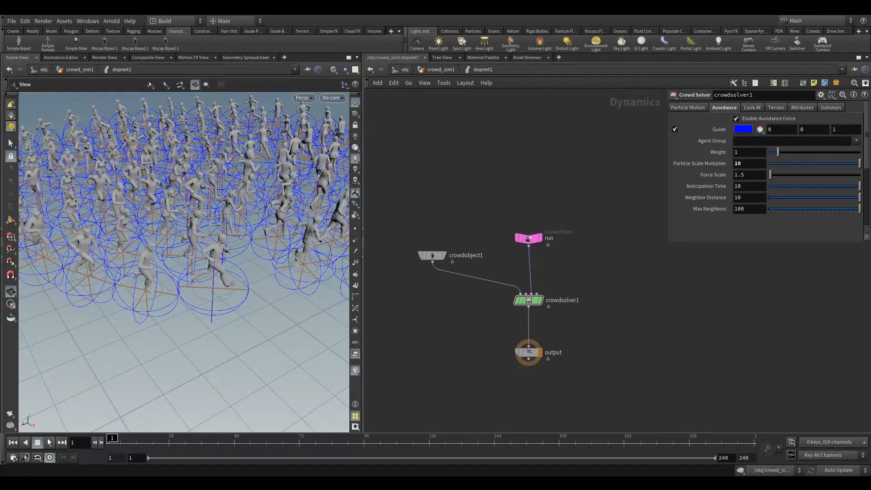
{"action": "left_click", "coordinate": [47, 443]}
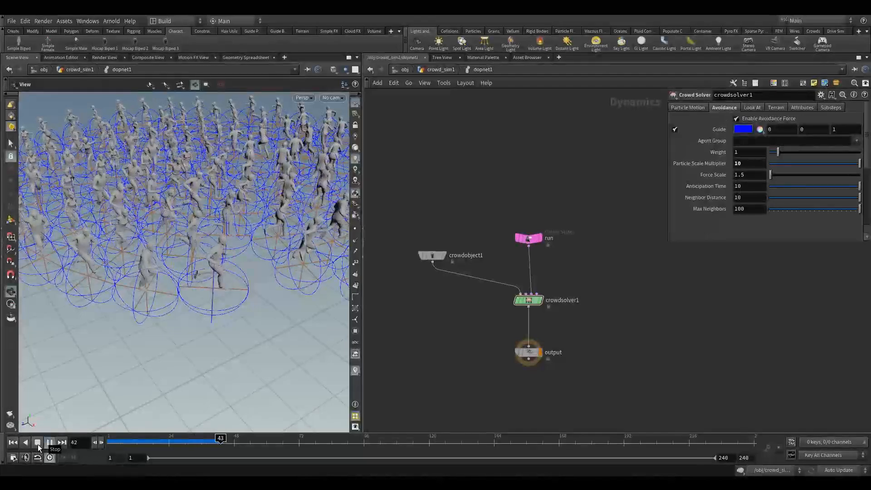
{"action": "left_click_drag", "start_coordinate": [195, 226], "coordinate": [185, 250]}
{"action": "left_click_drag", "start_coordinate": [242, 440], "coordinate": [109, 440]}
Reset the avoidance Particle Scale Multiplier to 5.
{"action": "left_click_drag", "start_coordinate": [250, 197], "coordinate": [260, 251]}
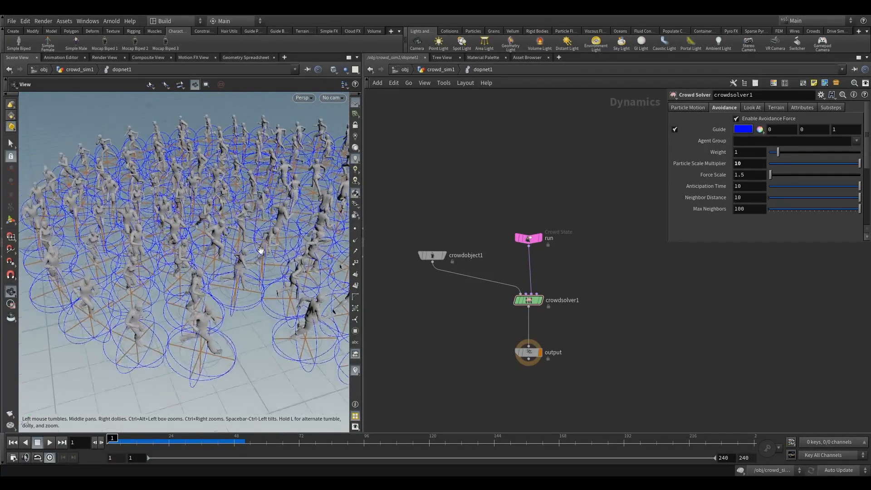
{"action": "right_click_drag", "start_coordinate": [260, 251], "coordinate": [231, 281]}
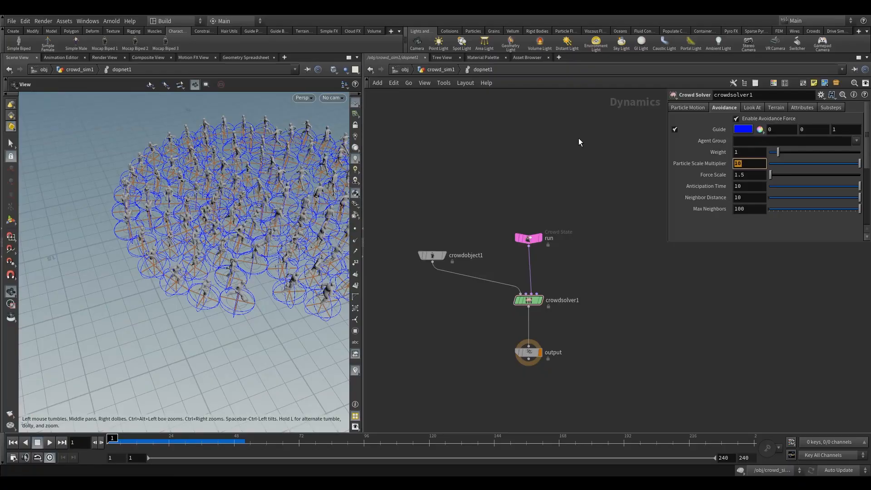
{"action": "key", "text": "Return"}
Select the run Crowd State and set its clip playback type to Locomotive.
{"action": "left_click", "coordinate": [528, 238]}
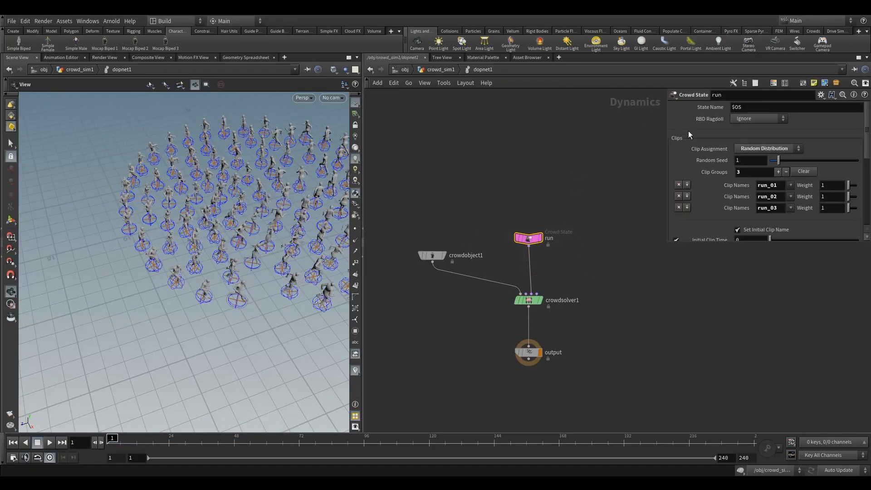
{"action": "scroll", "coordinate": [755, 219], "scroll_direction": "down", "scroll_amount": 5}
{"action": "left_click", "coordinate": [754, 194]}
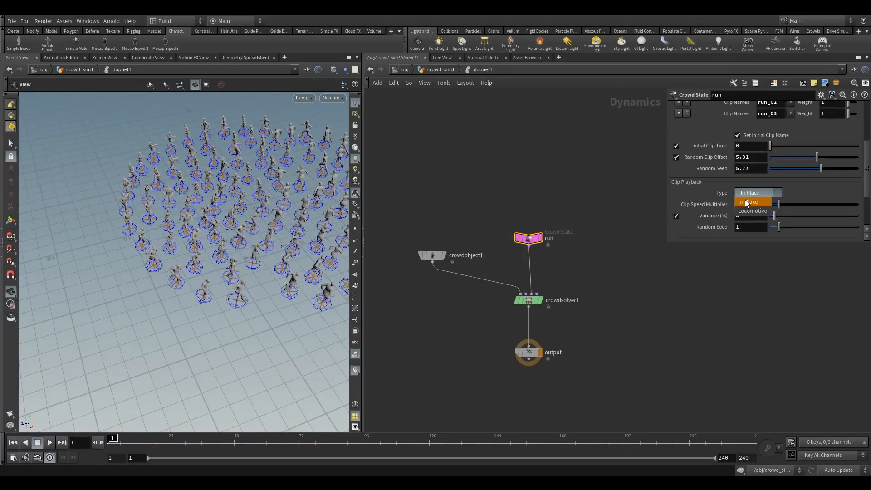
{"action": "left_click", "coordinate": [754, 203]}
Inspect the running agents up close in the viewport.
{"action": "left_click_drag", "start_coordinate": [212, 283], "coordinate": [191, 268]}
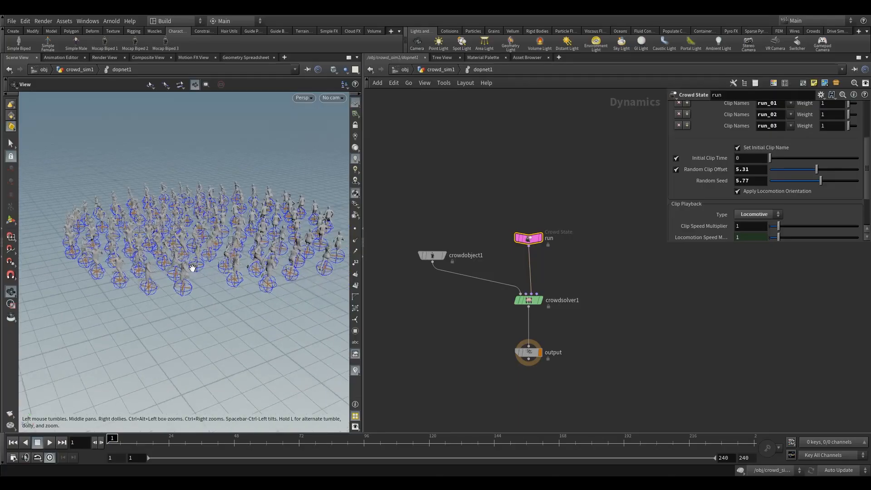
{"action": "right_click_drag", "start_coordinate": [190, 268], "coordinate": [223, 274]}
{"action": "left_click_drag", "start_coordinate": [223, 274], "coordinate": [196, 300]}
{"action": "right_click_drag", "start_coordinate": [196, 299], "coordinate": [215, 292]}
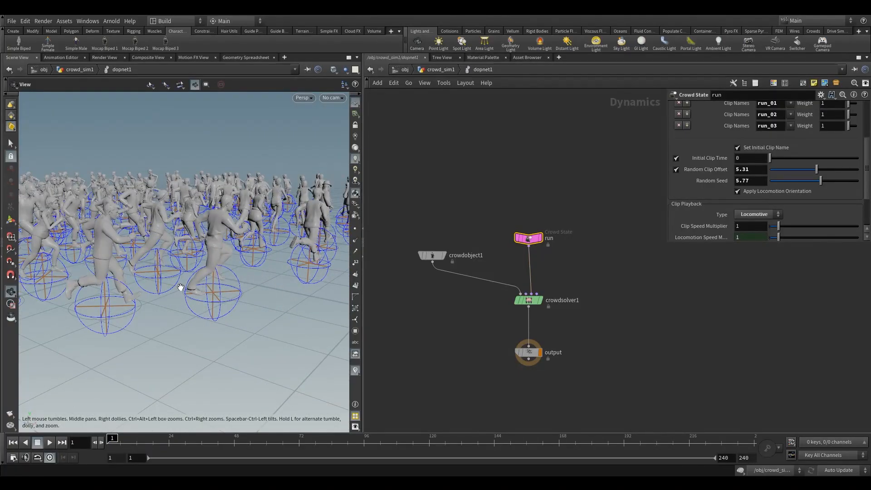
{"action": "middle_click_drag", "start_coordinate": [218, 287], "coordinate": [161, 293]}
{"action": "right_click_drag", "start_coordinate": [141, 294], "coordinate": [156, 296]}
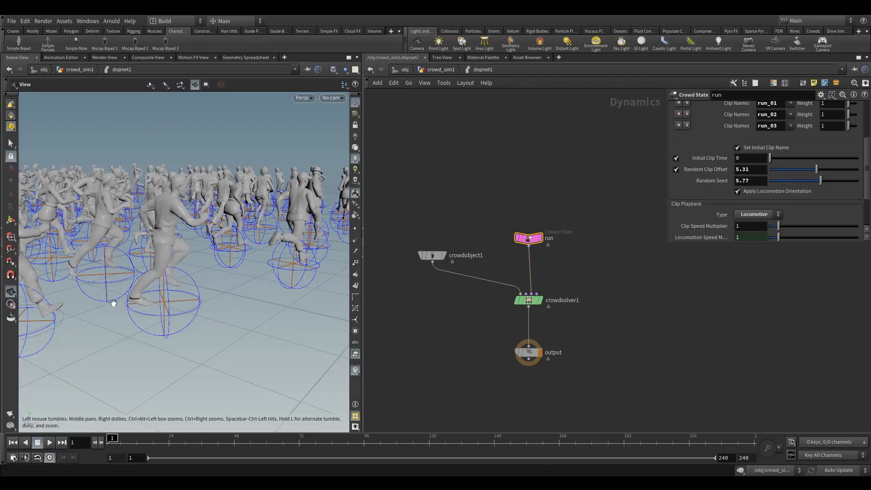
{"action": "left_click_drag", "start_coordinate": [171, 289], "coordinate": [166, 263]}
{"action": "left_click_drag", "start_coordinate": [131, 314], "coordinate": [135, 310]}
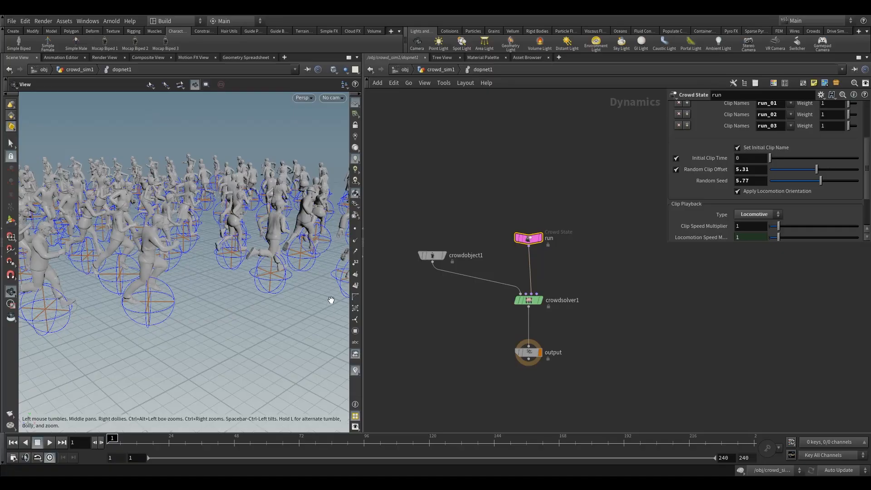
Play the simulation and rewind to frame 1.
{"action": "left_click", "coordinate": [50, 441]}
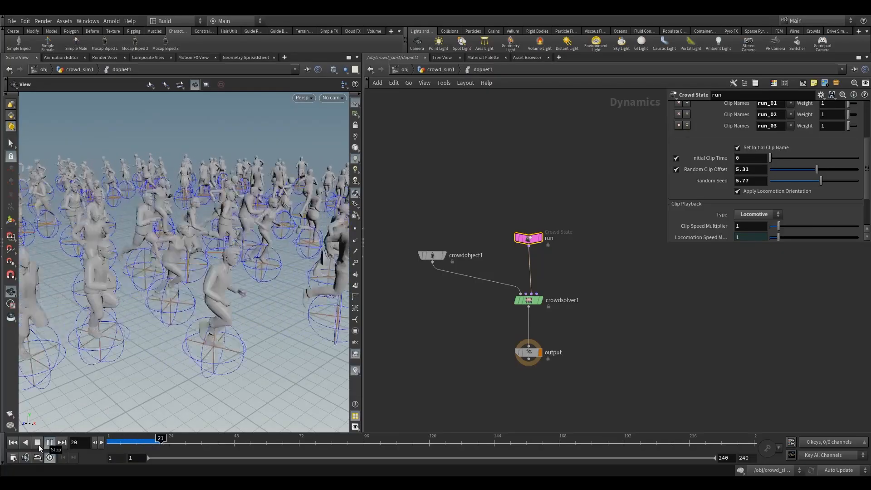
{"action": "left_click_drag", "start_coordinate": [145, 309], "coordinate": [169, 382]}
{"action": "left_click_drag", "start_coordinate": [148, 444], "coordinate": [89, 438]}
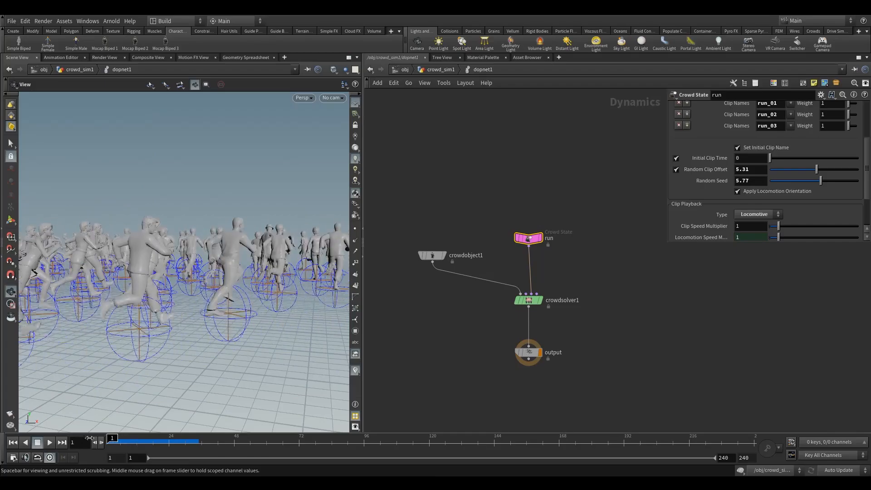
Scrub the timeline to examine the locomotive agents' strides up close.
{"action": "left_click_drag", "start_coordinate": [258, 322], "coordinate": [320, 277]}
{"action": "middle_click_drag", "start_coordinate": [370, 256], "coordinate": [177, 267]}
{"action": "right_click_drag", "start_coordinate": [176, 266], "coordinate": [247, 254]}
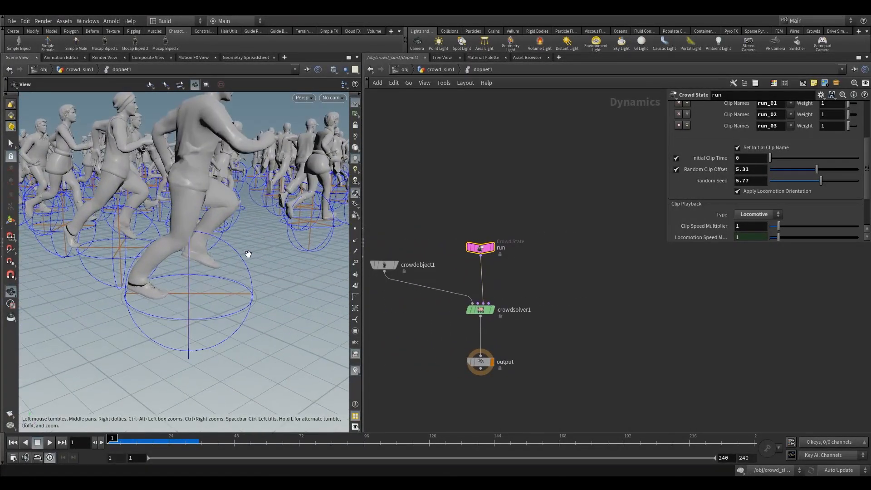
{"action": "middle_click_drag", "start_coordinate": [247, 254], "coordinate": [211, 291]}
{"action": "right_click_drag", "start_coordinate": [210, 292], "coordinate": [110, 392]}
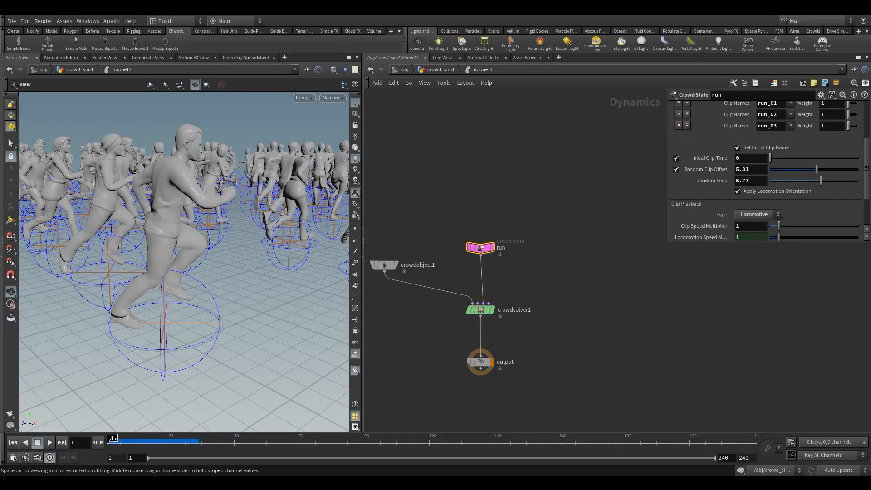
{"action": "left_click_drag", "start_coordinate": [114, 438], "coordinate": [121, 440]}
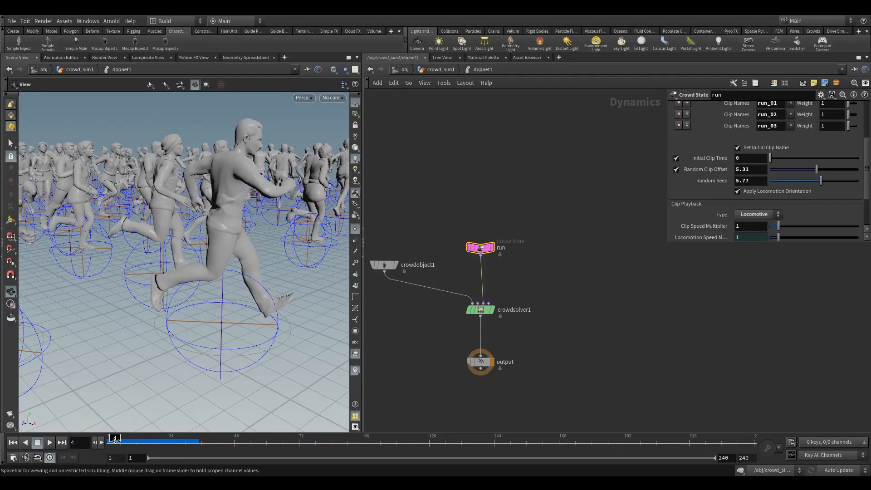
{"action": "left_click_drag", "start_coordinate": [115, 441], "coordinate": [123, 441]}
{"action": "left_click_drag", "start_coordinate": [159, 405], "coordinate": [223, 333]}
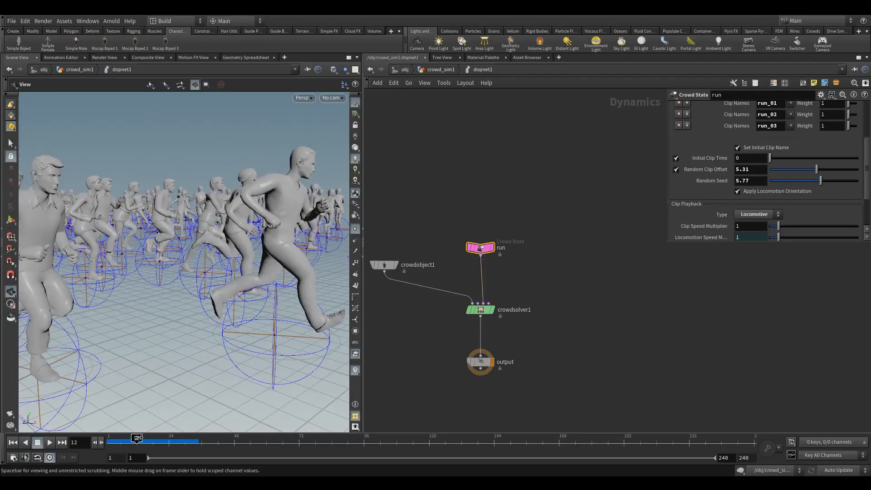
{"action": "left_click_drag", "start_coordinate": [137, 438], "coordinate": [211, 440]}
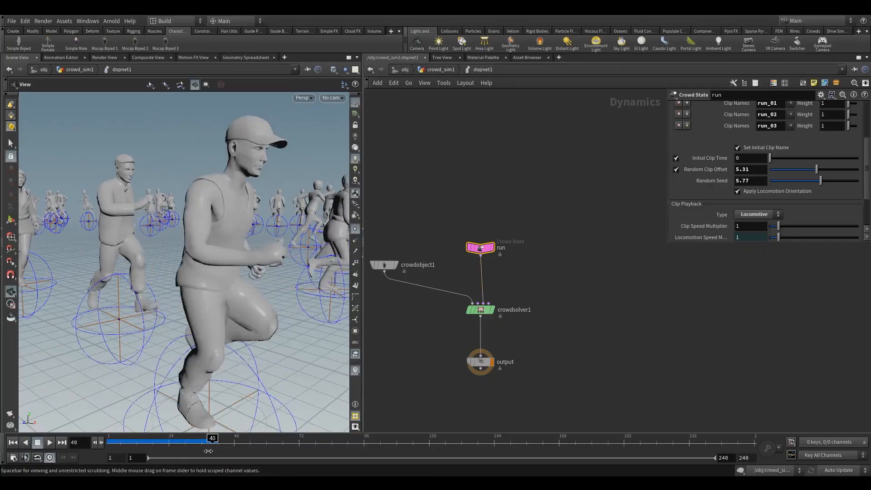
Examine the whole crowd from above while playing the simulation.
{"action": "key", "text": "ctrl+Up"}
{"action": "left_click_drag", "start_coordinate": [186, 262], "coordinate": [247, 215]}
{"action": "right_click_drag", "start_coordinate": [247, 216], "coordinate": [159, 221]}
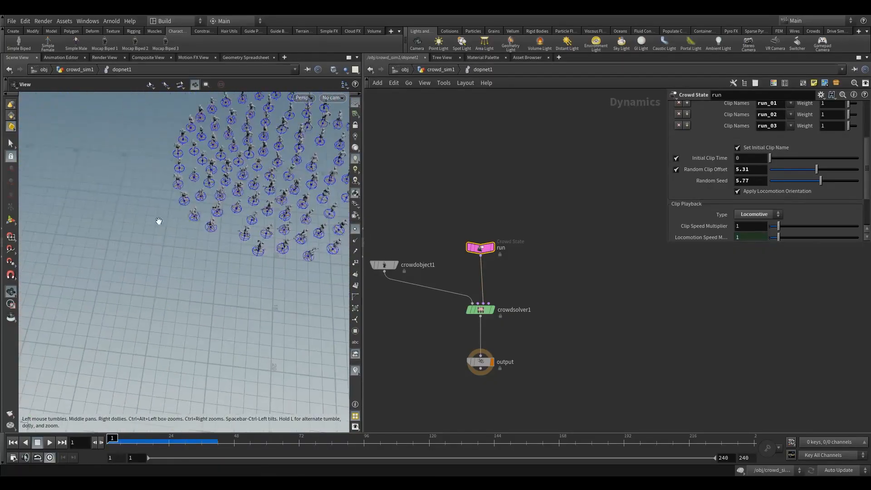
{"action": "middle_click_drag", "start_coordinate": [159, 221], "coordinate": [116, 249]}
{"action": "left_click_drag", "start_coordinate": [116, 249], "coordinate": [186, 189]}
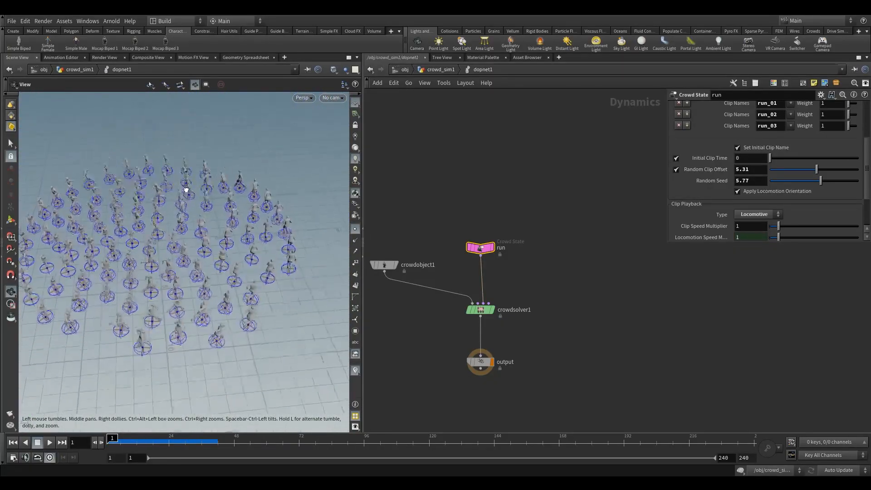
{"action": "right_click_drag", "start_coordinate": [186, 190], "coordinate": [279, 204]}
{"action": "middle_click_drag", "start_coordinate": [279, 204], "coordinate": [231, 199]}
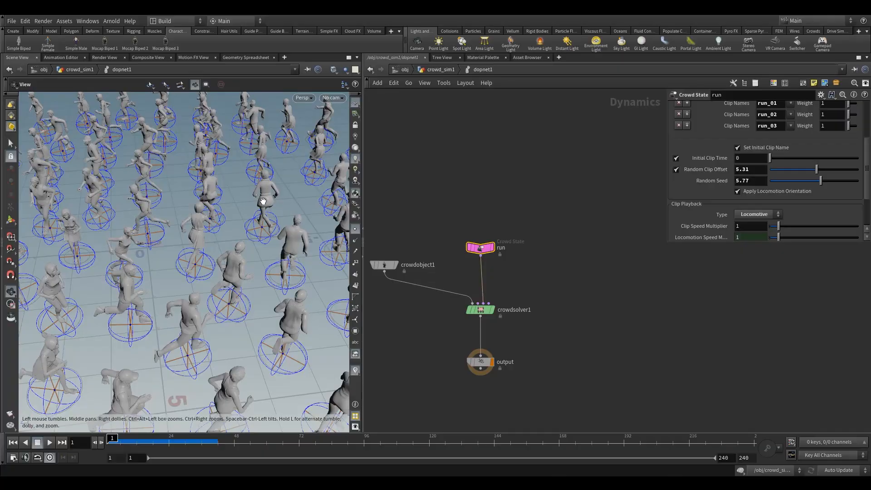
{"action": "right_click_drag", "start_coordinate": [200, 135], "coordinate": [132, 266]}
{"action": "left_click_drag", "start_coordinate": [132, 266], "coordinate": [178, 260]}
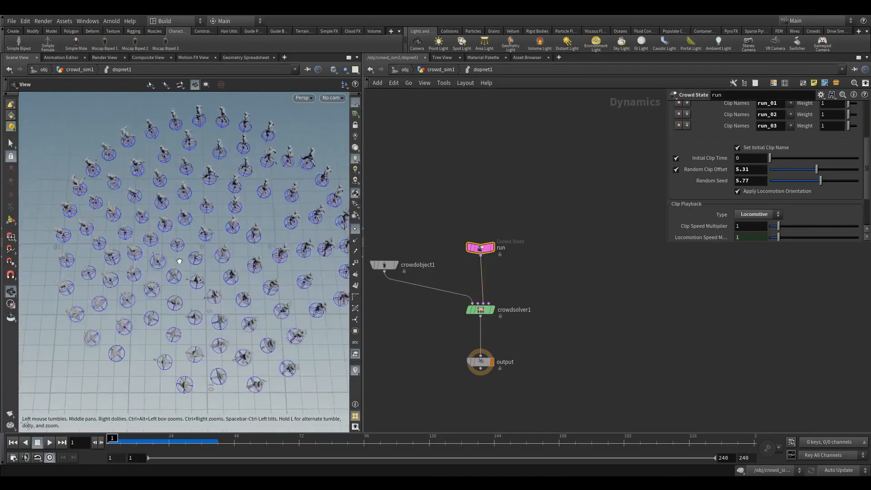
{"action": "middle_click_drag", "start_coordinate": [179, 260], "coordinate": [185, 229]}
{"action": "right_click_drag", "start_coordinate": [185, 230], "coordinate": [157, 294]}
{"action": "left_click", "coordinate": [49, 442]}
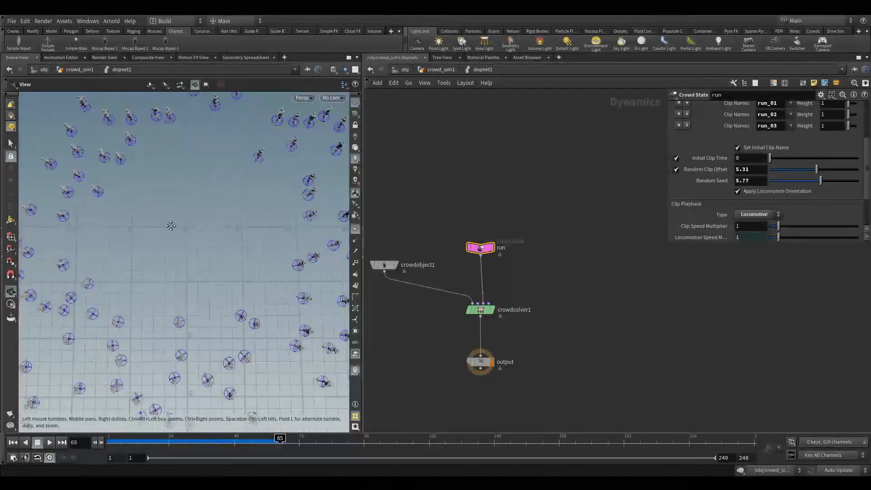
{"action": "middle_click_drag", "start_coordinate": [170, 225], "coordinate": [339, 288]}
Turn off the crowd solver's avoidance force, preview the simulation, then turn it back on.
{"action": "left_click", "coordinate": [488, 312]}
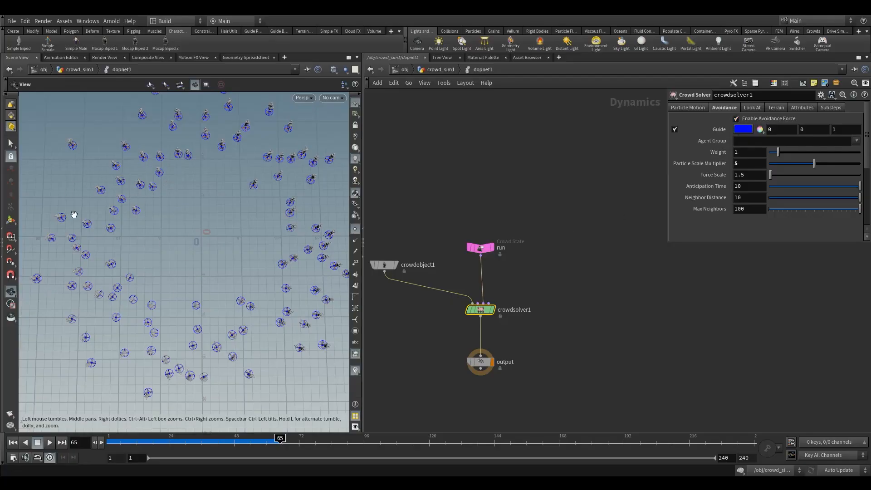
{"action": "left_click_drag", "start_coordinate": [169, 442], "coordinate": [109, 441]}
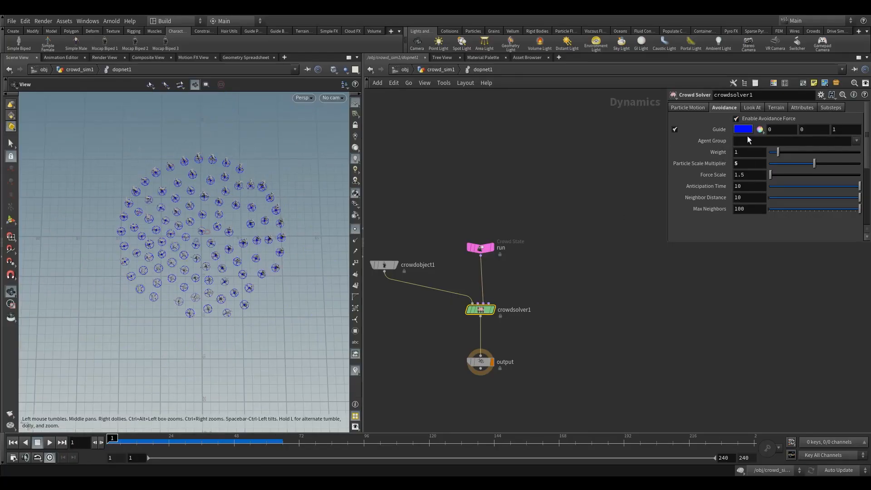
{"action": "left_click", "coordinate": [744, 120]}
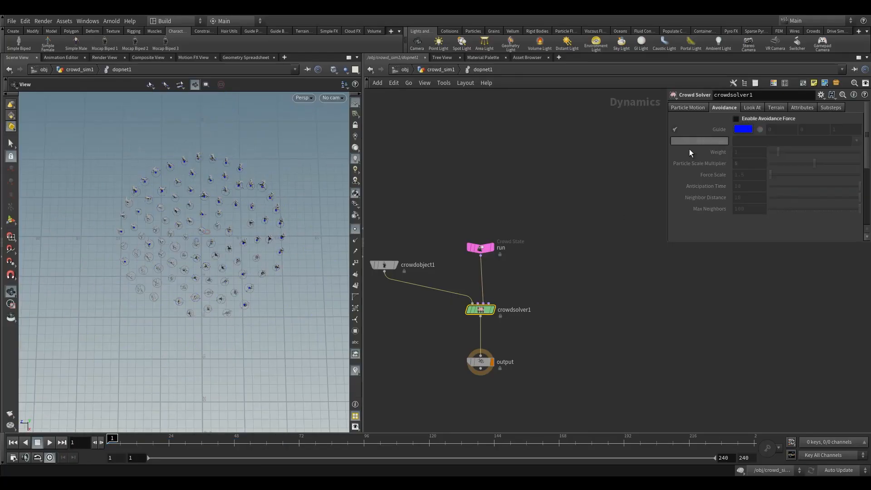
{"action": "left_click", "coordinate": [50, 442]}
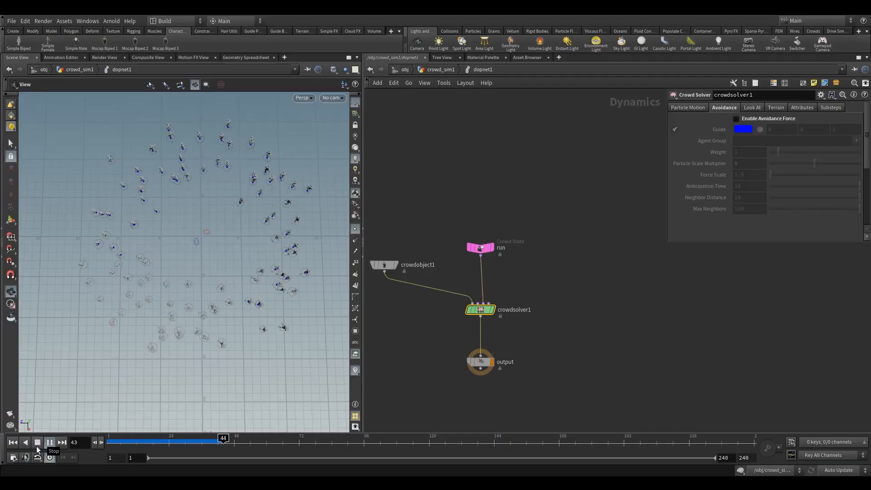
{"action": "left_click", "coordinate": [37, 444]}
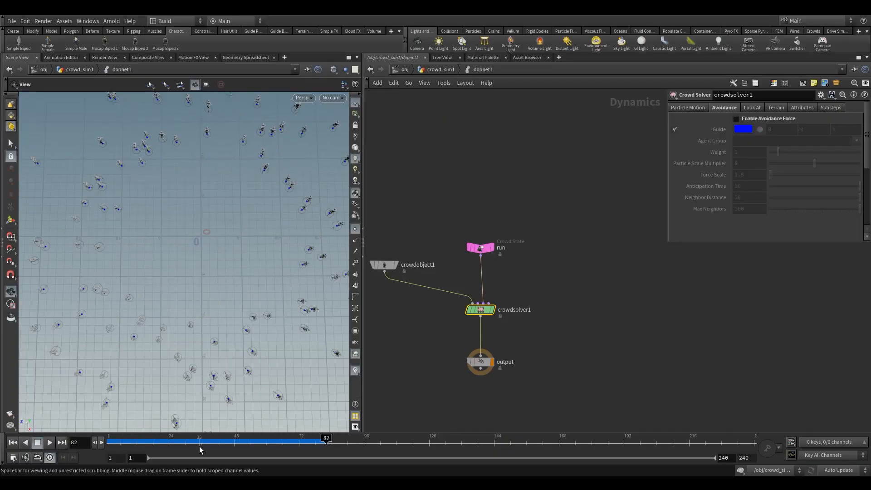
{"action": "left_click_drag", "start_coordinate": [199, 447], "coordinate": [287, 440]}
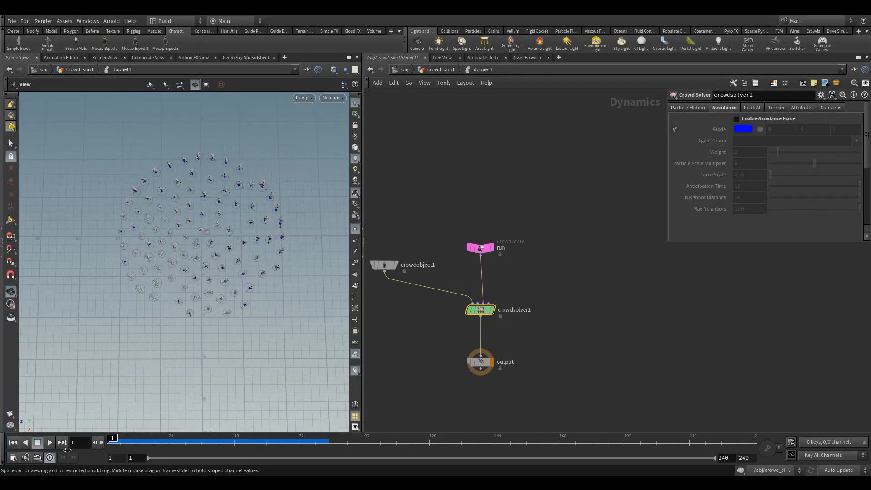
{"action": "left_click", "coordinate": [735, 119]}
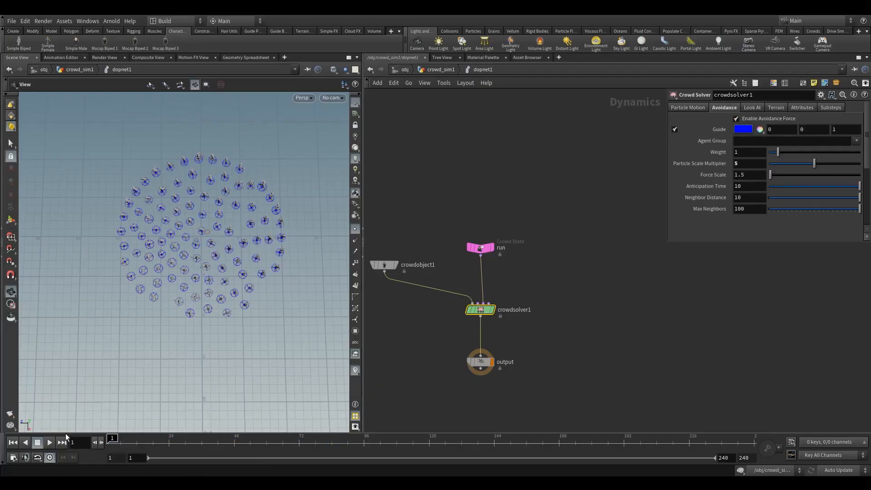
{"action": "left_click", "coordinate": [36, 447]}
{"action": "left_click_drag", "start_coordinate": [141, 443], "coordinate": [110, 441]}
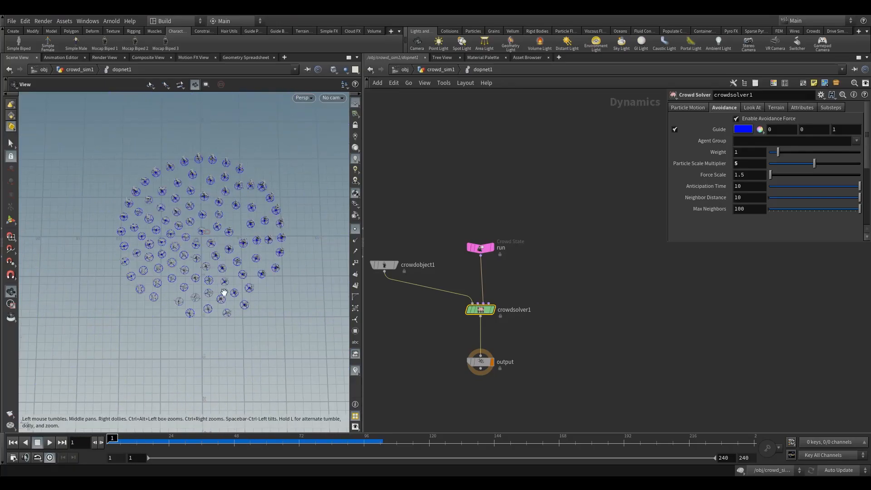
Turn off the avoidance guide display and preview the simulation.
{"action": "left_click_drag", "start_coordinate": [224, 293], "coordinate": [301, 214]}
{"action": "scroll", "coordinate": [307, 189], "scroll_direction": "up", "scroll_amount": 5}
{"action": "left_click", "coordinate": [673, 130]}
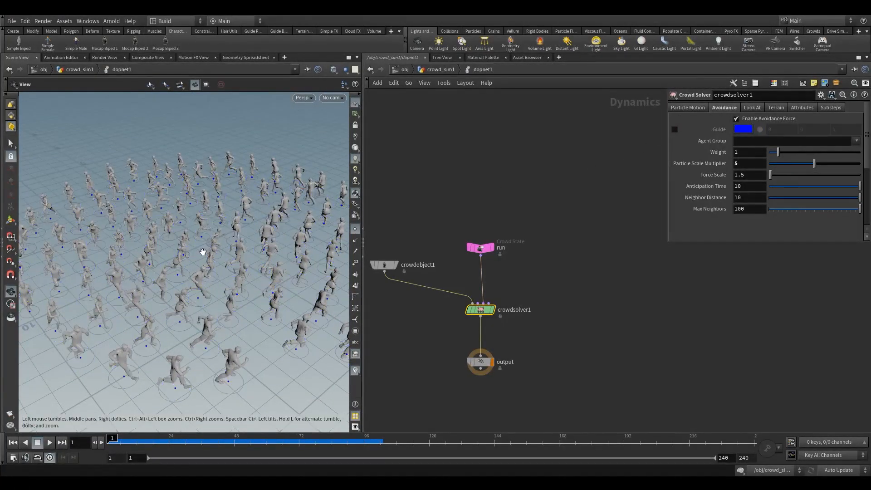
{"action": "scroll", "coordinate": [202, 251], "scroll_direction": "down", "scroll_amount": 5}
{"action": "left_click_drag", "start_coordinate": [165, 272], "coordinate": [117, 353]}
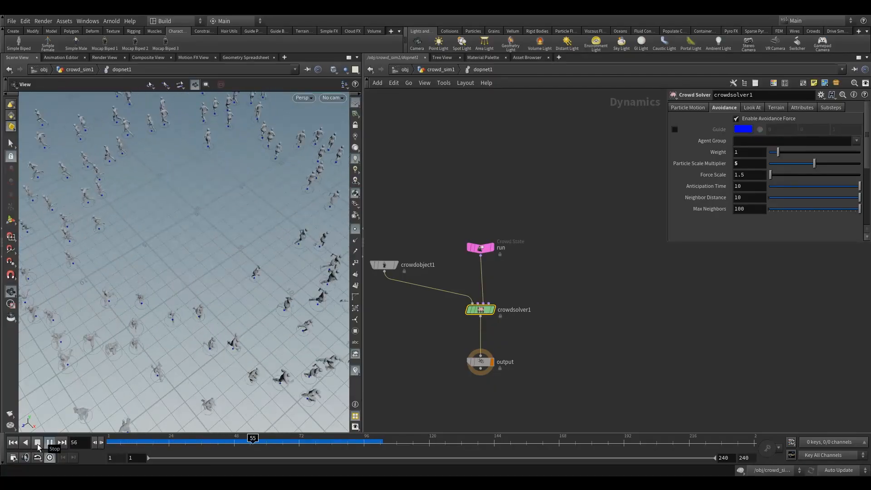
{"action": "left_click", "coordinate": [38, 447]}
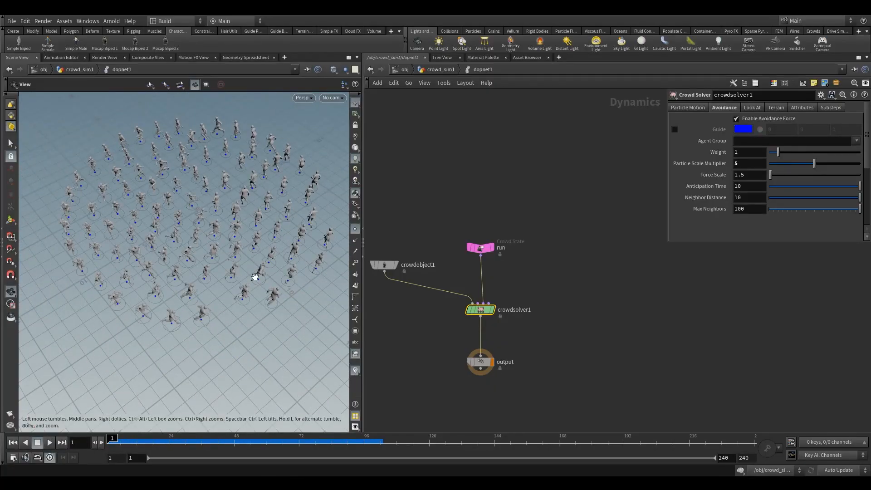